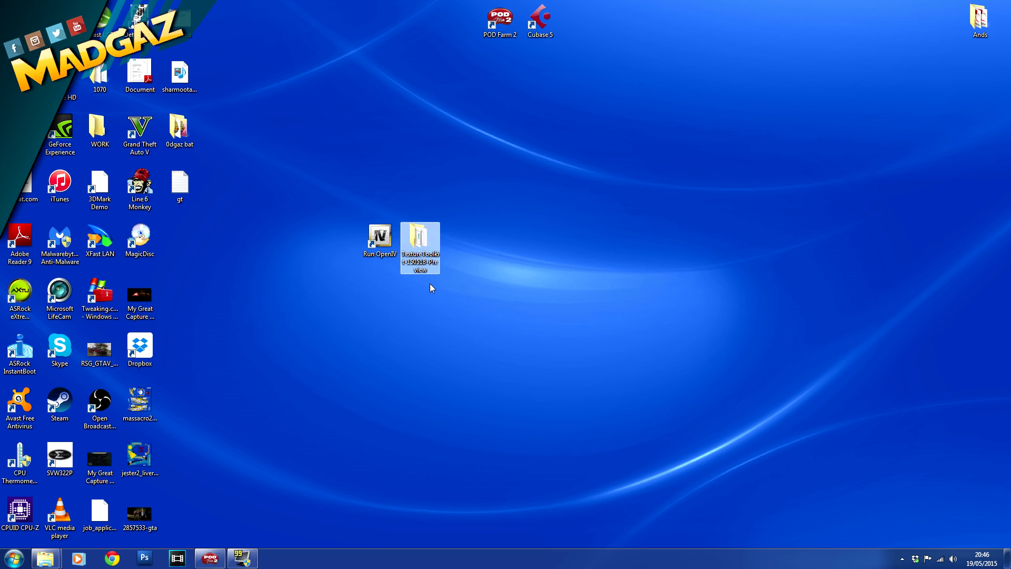
Launch OpenIV and open Grand Theft Auto V for Windows.
mouse_move(429, 272)
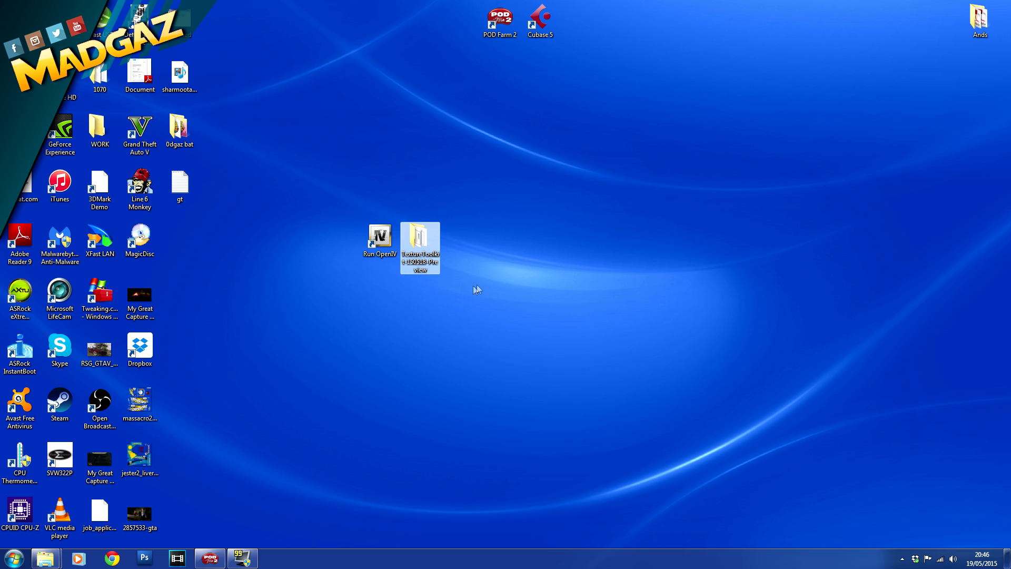
left_click(491, 266)
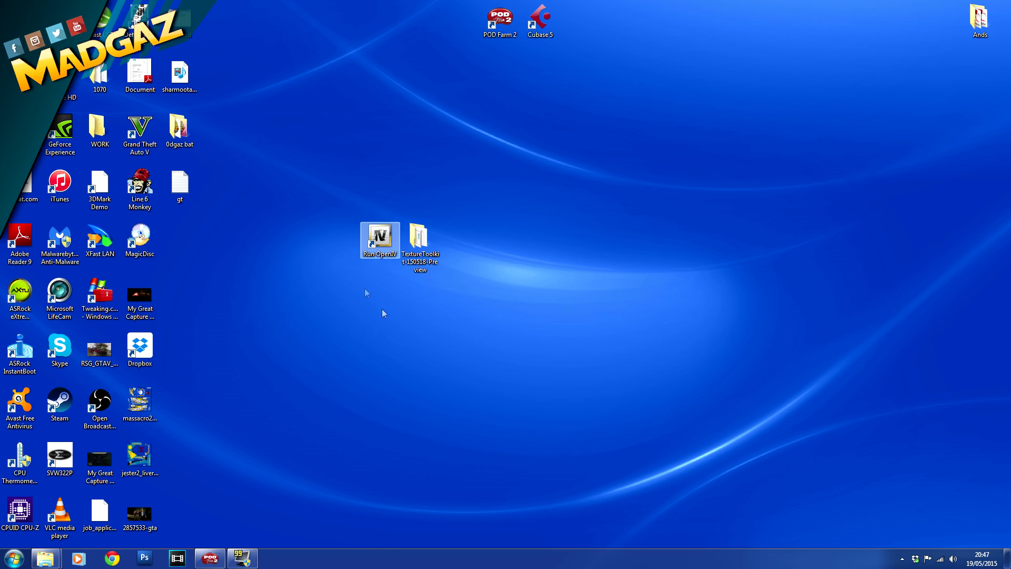
double_click(380, 240)
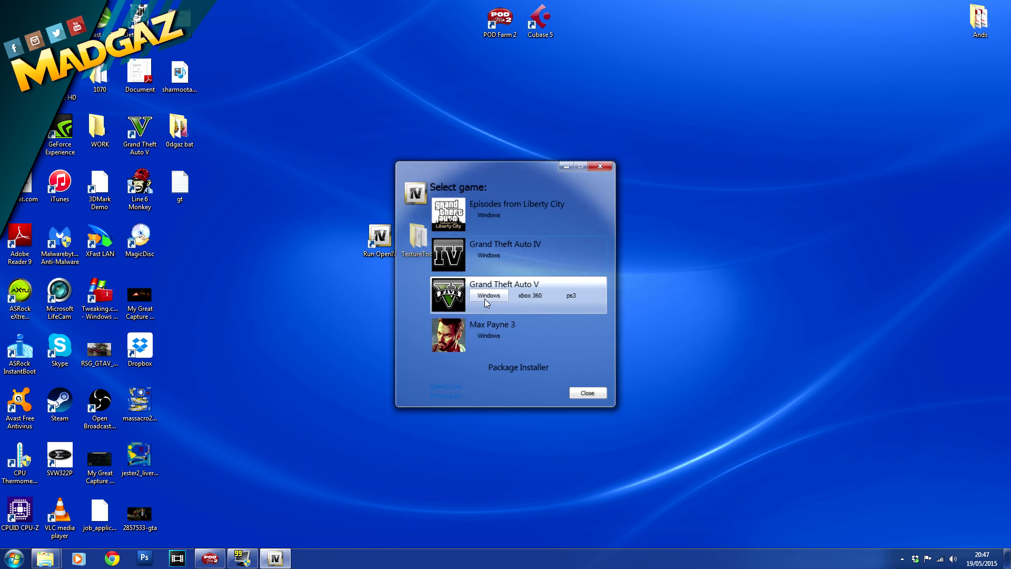
left_click(486, 299)
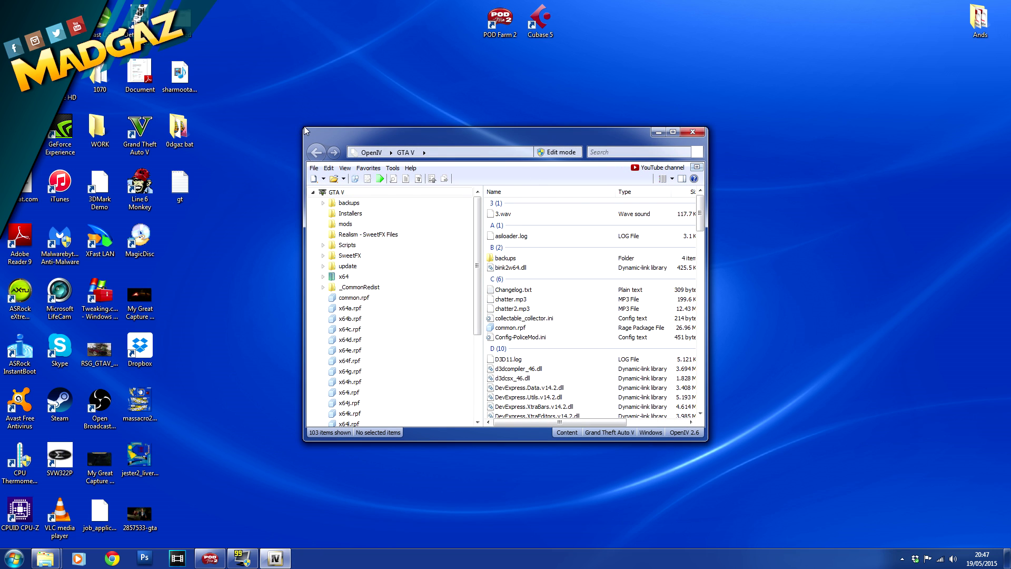
Enlarge the OpenIV window up-left and down-right to show more game files.
left_click_drag(304, 127, 211, 62)
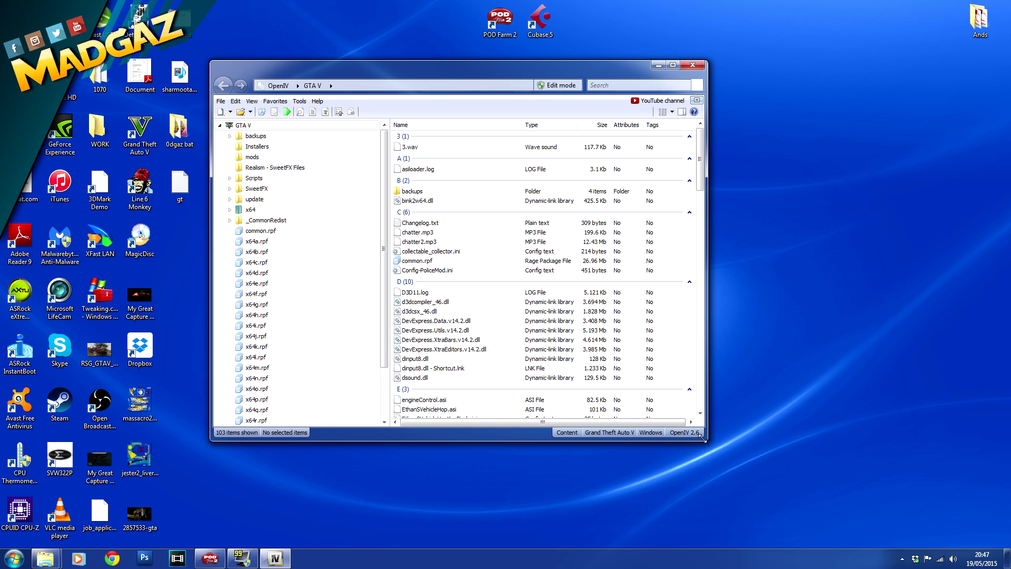
left_click_drag(701, 437, 820, 530)
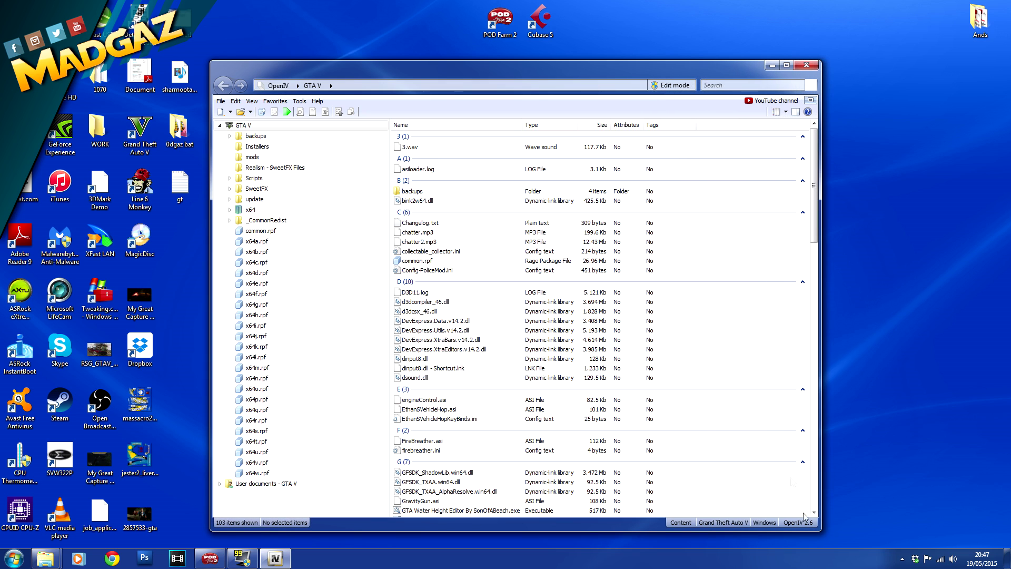
left_click(262, 112)
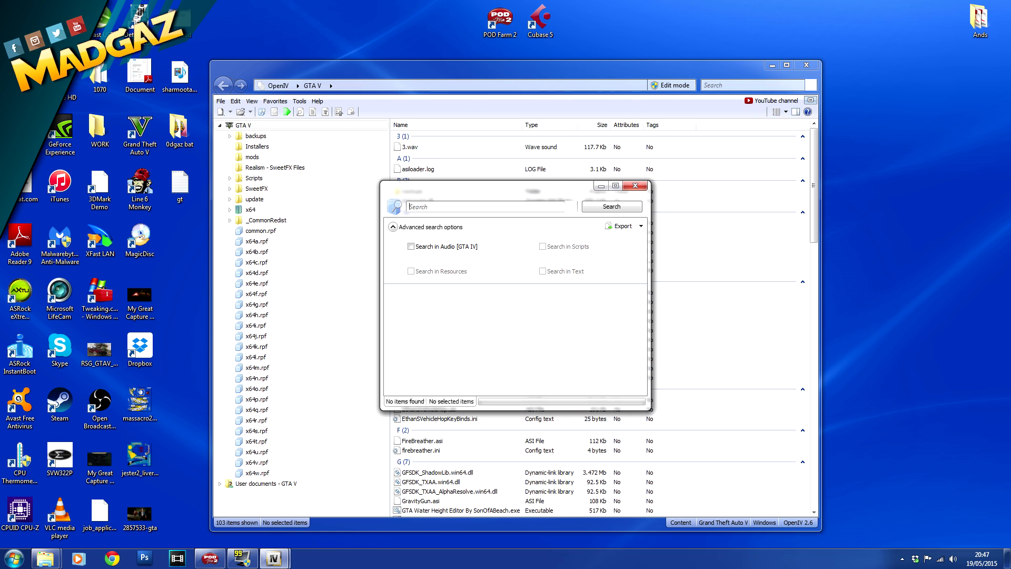
Search the game files for bat.ytd and select the w_me_bat.ytd result from patchday3ng.
type("bat.ytd")
key("Return")
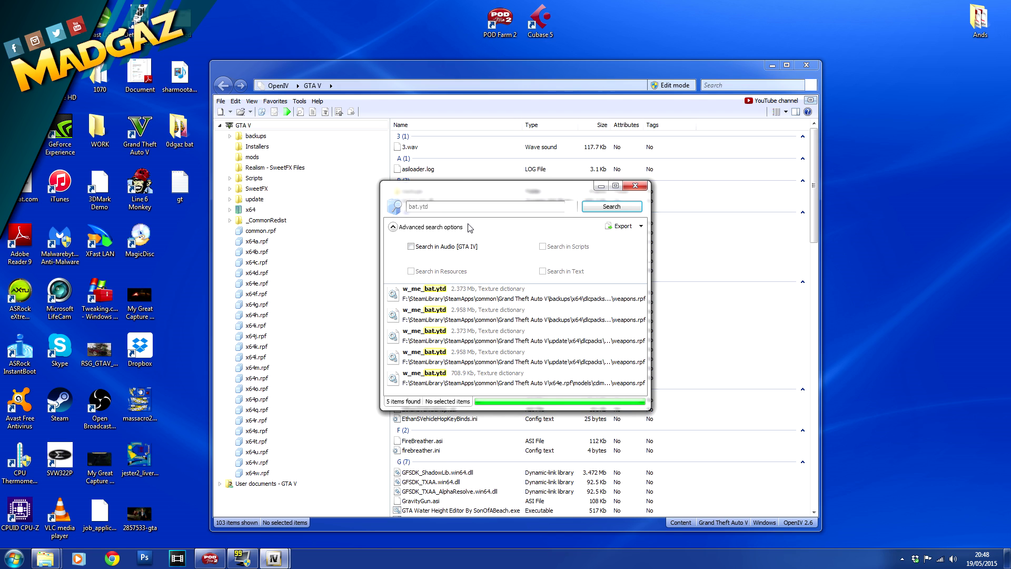
left_click_drag(650, 408, 802, 482)
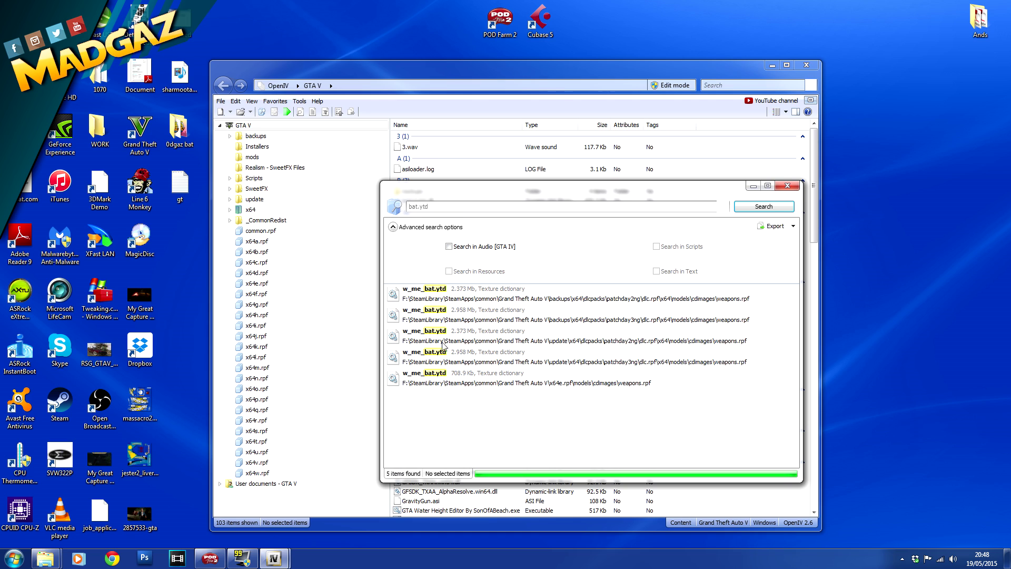
left_click(603, 363)
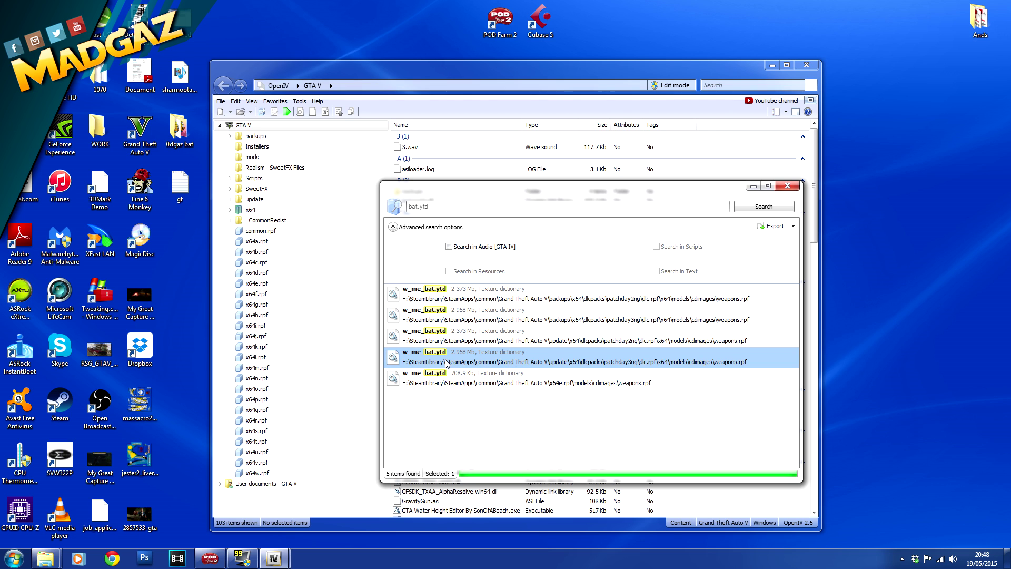
Jump from the search result to w_me_bat.ytd inside weapons.rpf.
right_click(619, 363)
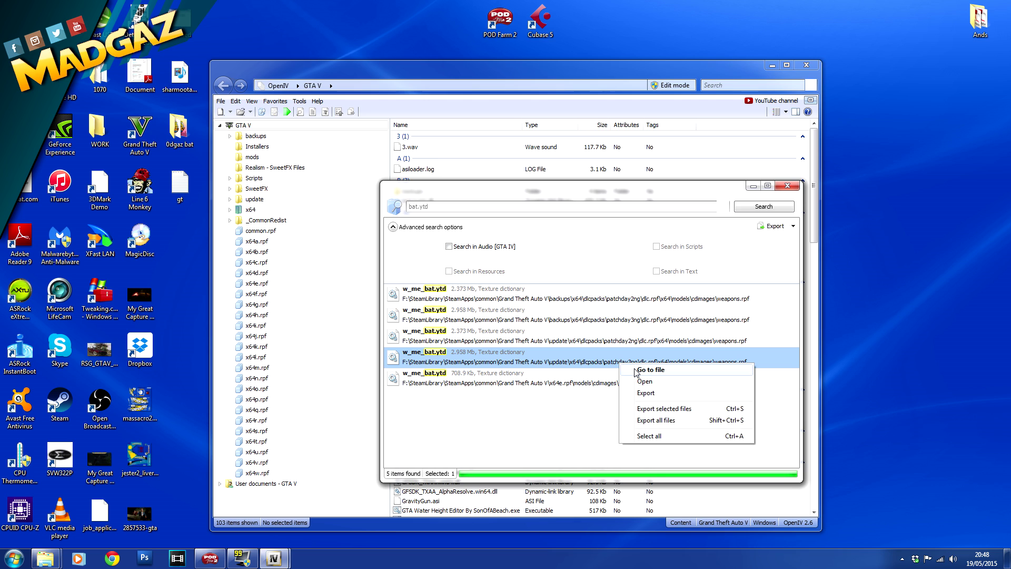
left_click(640, 369)
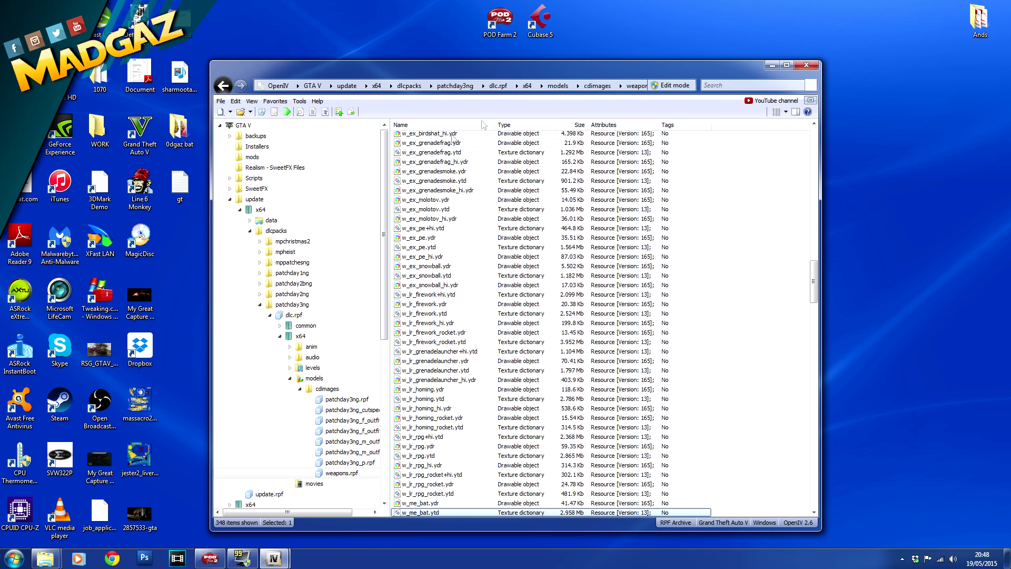
scroll(539, 375, "down", 5)
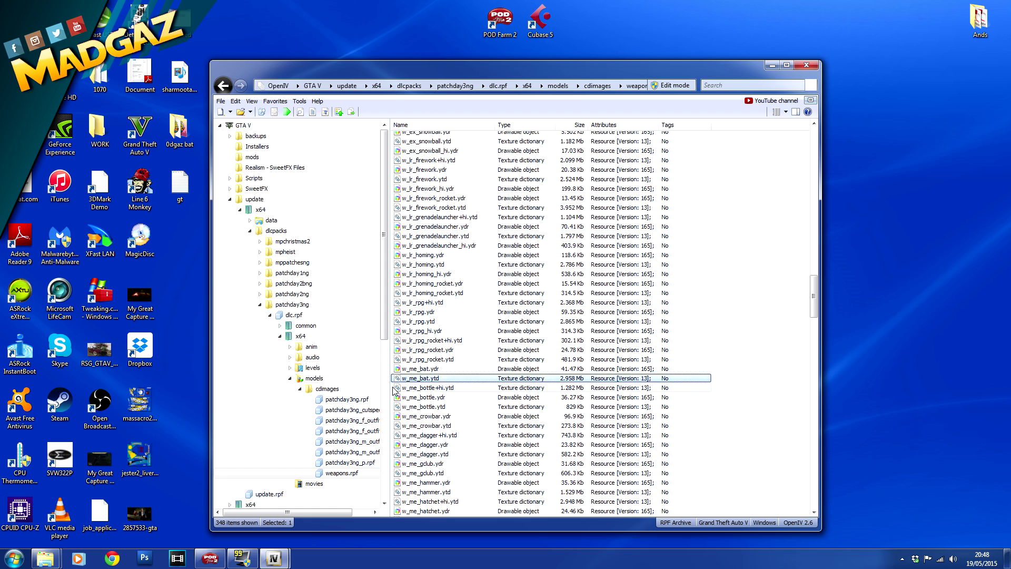
right_click(431, 382)
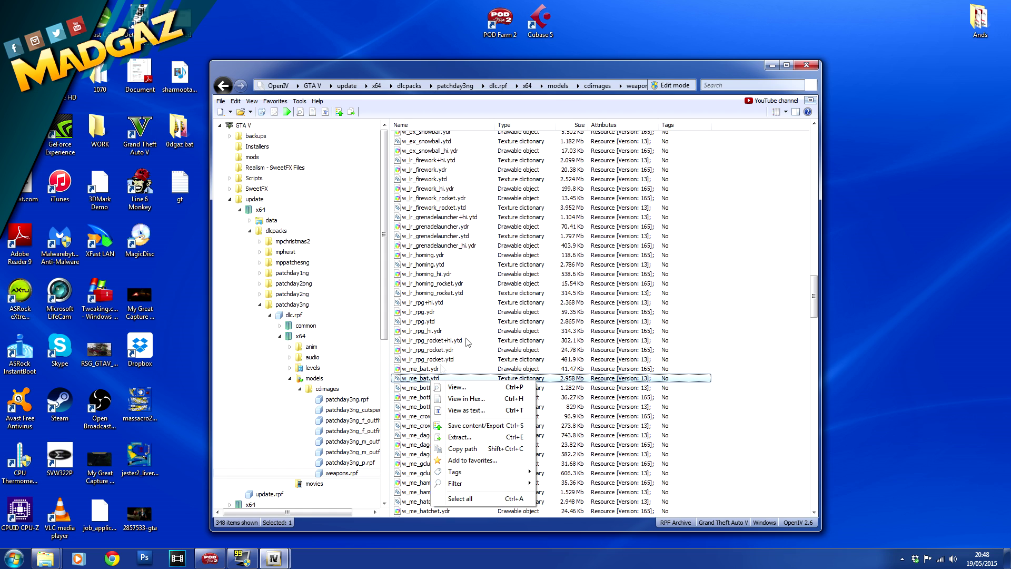
Turn on edit mode and start extracting w_me_bat.ytd.
left_click(667, 89)
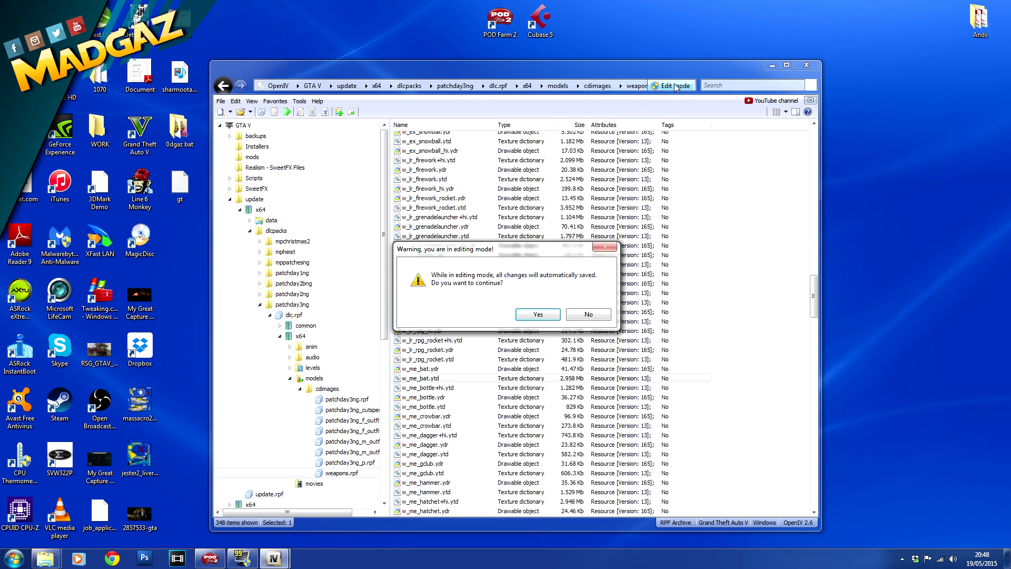
left_click(537, 316)
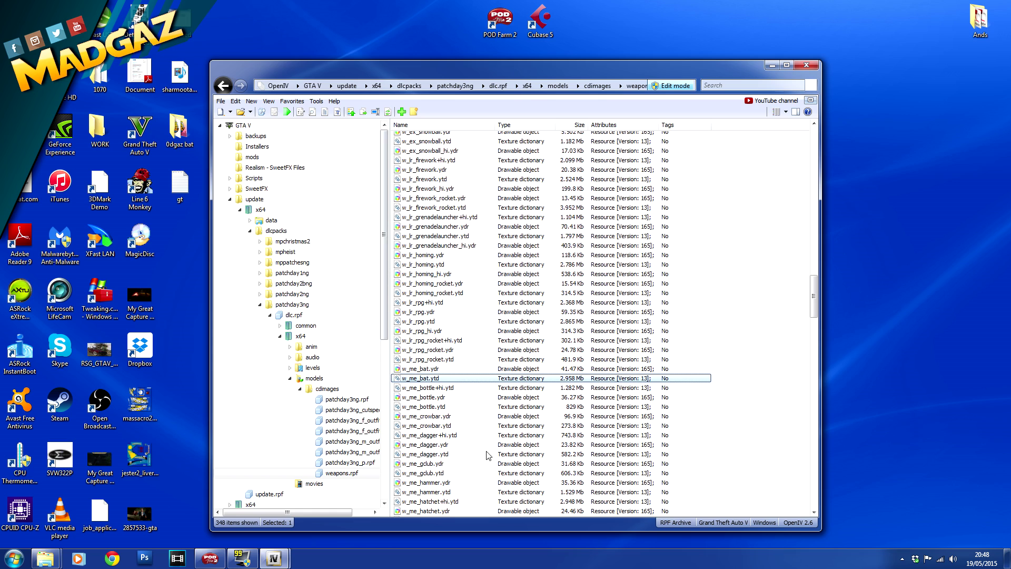
right_click(441, 379)
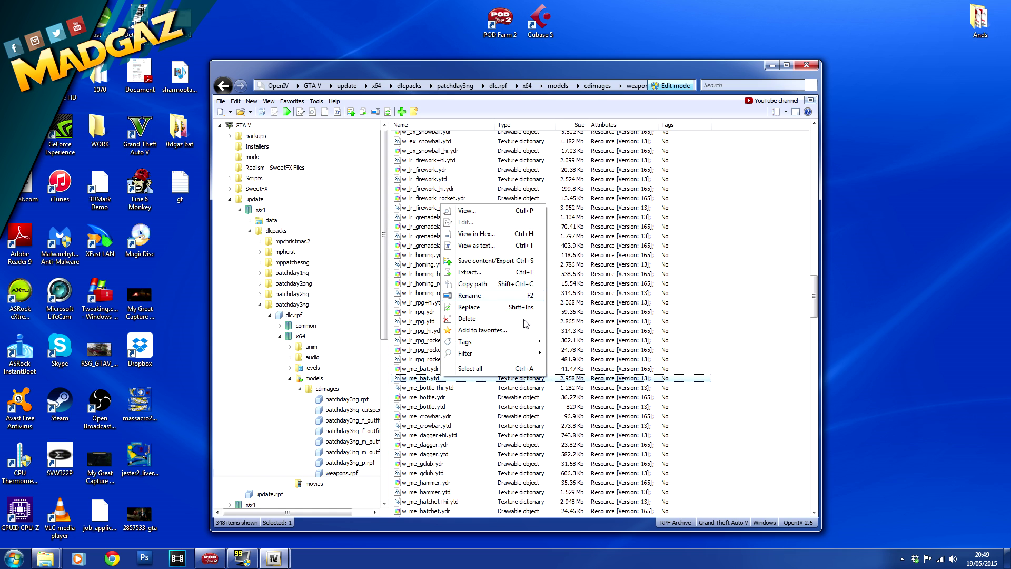
left_click(485, 271)
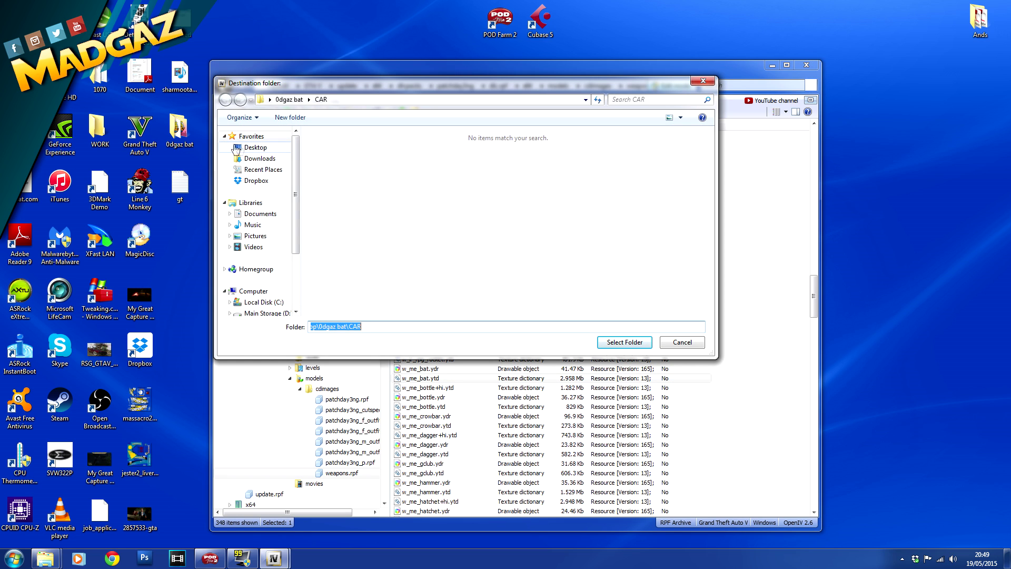
Create a NEW BAT SKIN folder on the Desktop and extract w_me_bat.ytd (2,431 KB) into it.
left_click(247, 149)
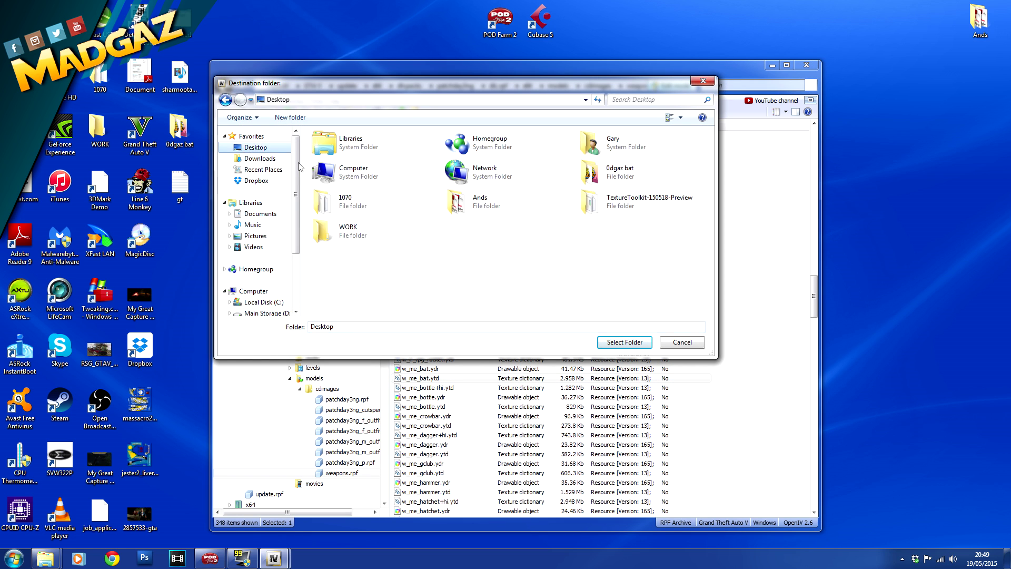
right_click(452, 254)
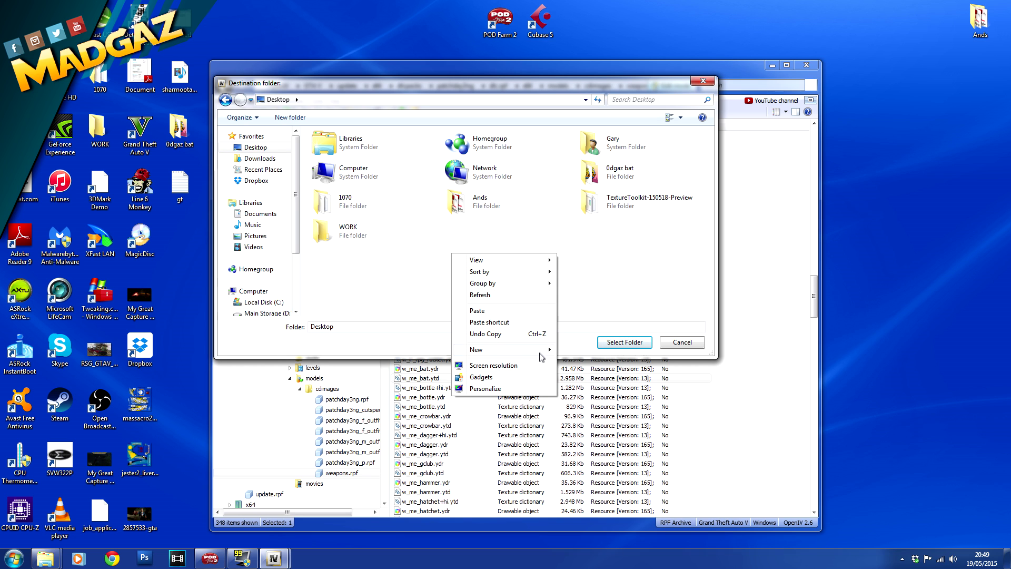
mouse_move(506, 350)
left_click(572, 350)
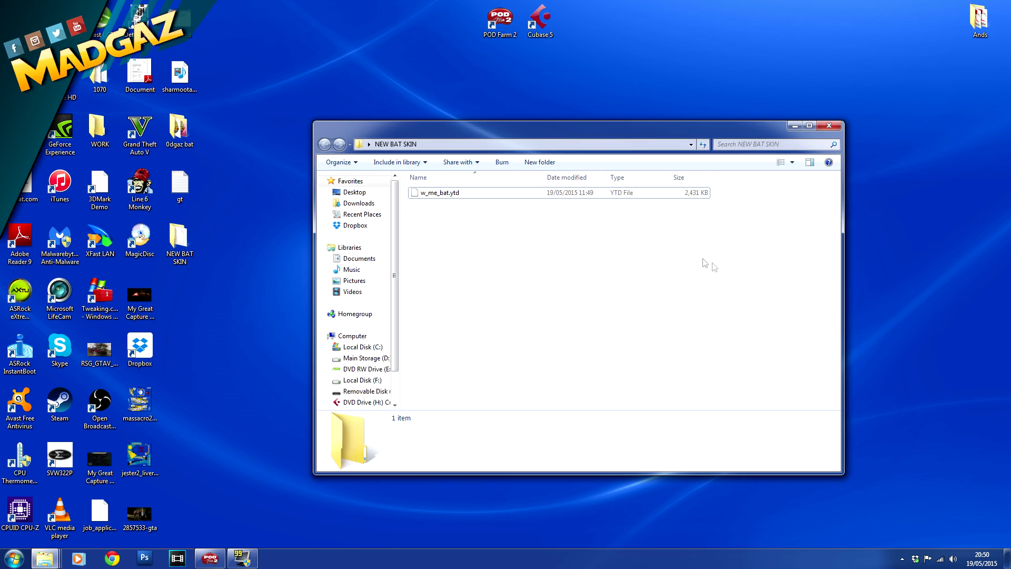
left_click(430, 193)
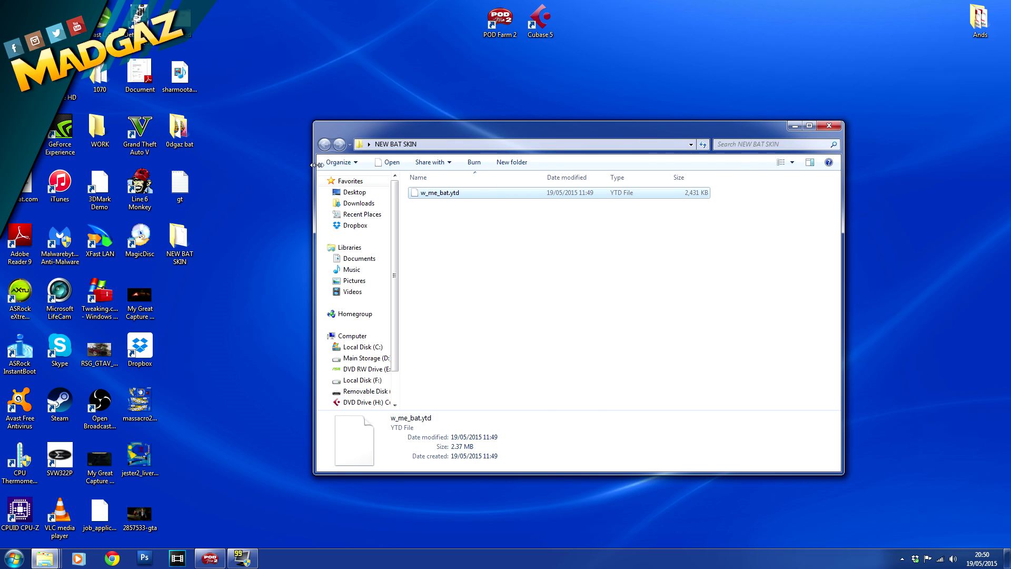
left_click_drag(317, 165, 445, 292)
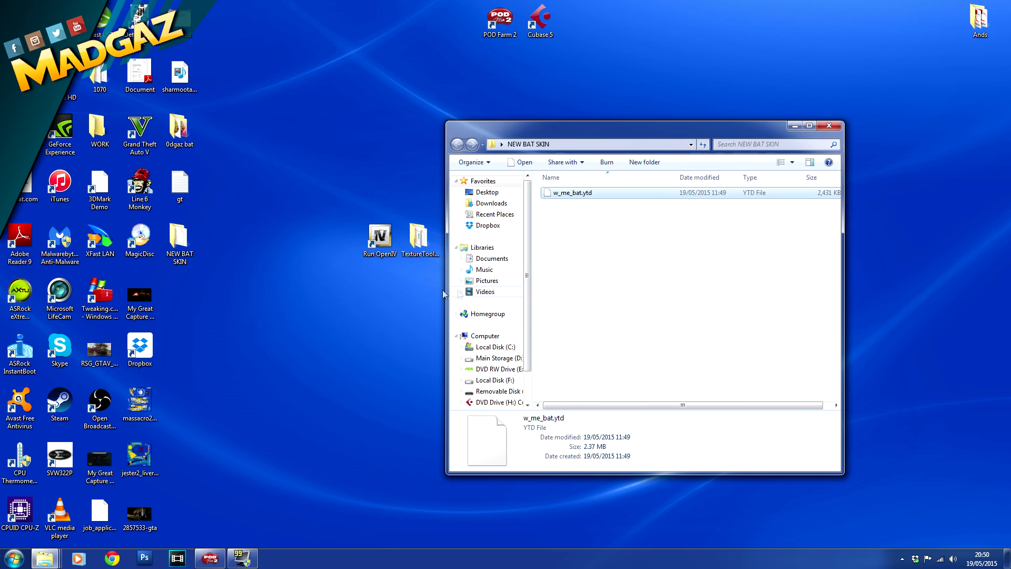
Launch TextureTool from the TextureToolkit folder and load w_me_bat.ytd from NEW BAT SKIN.
double_click(413, 248)
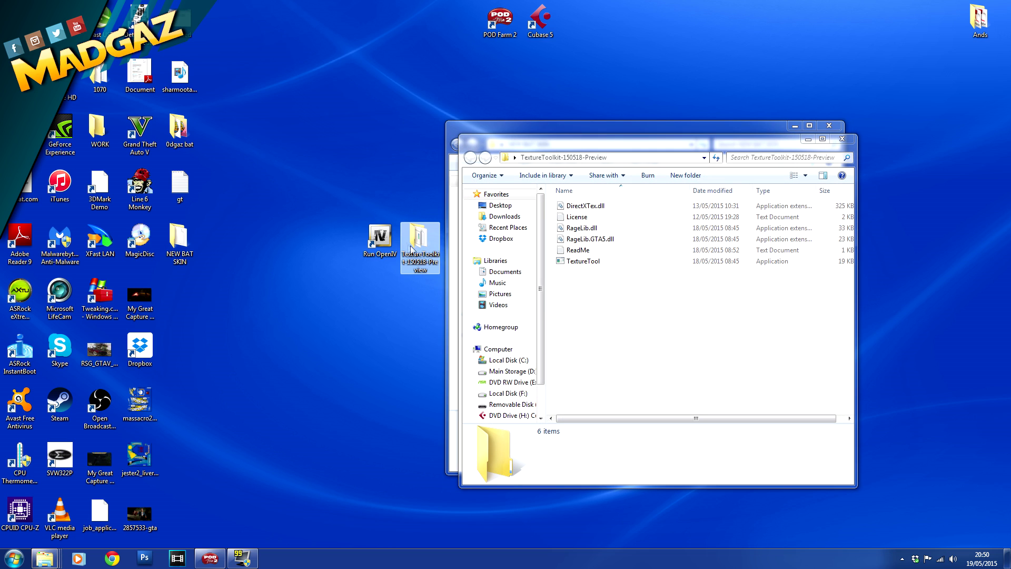
double_click(587, 264)
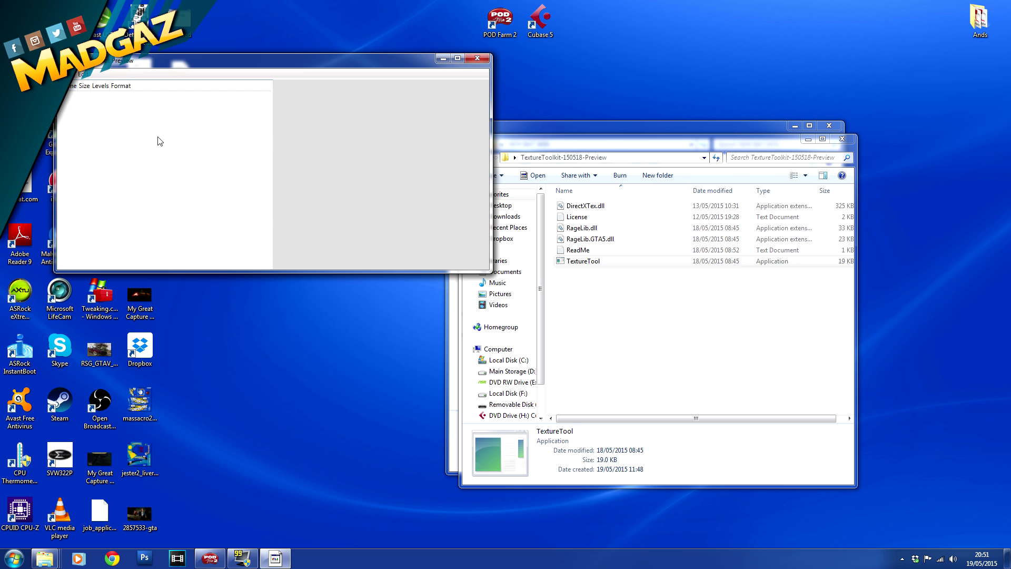
left_click(67, 74)
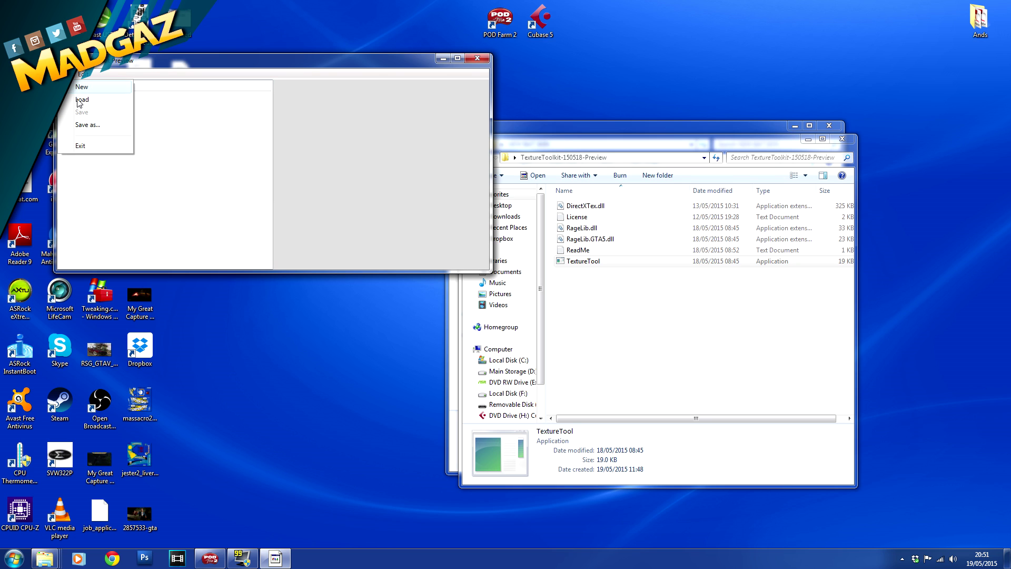
left_click(80, 100)
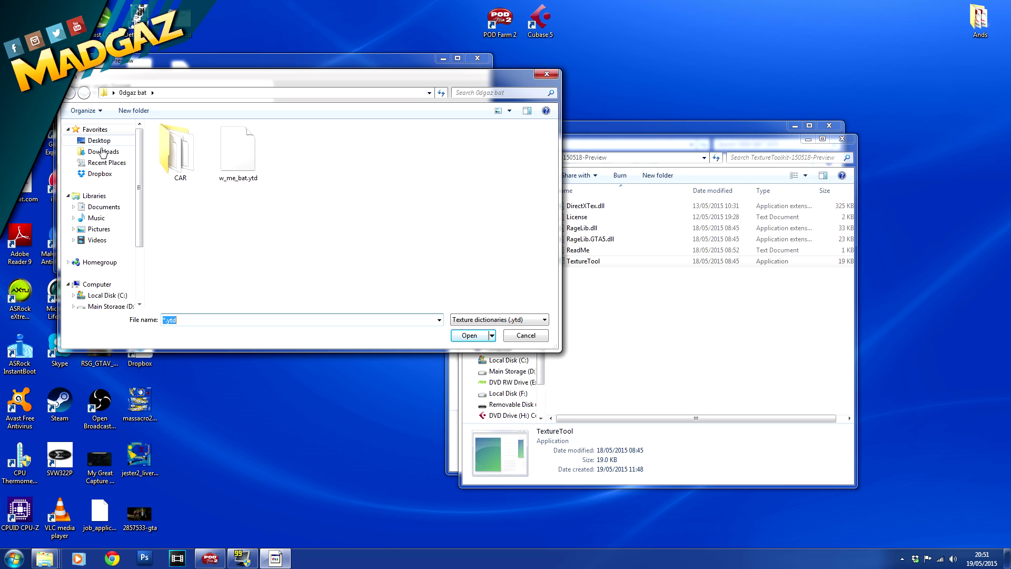
left_click(99, 141)
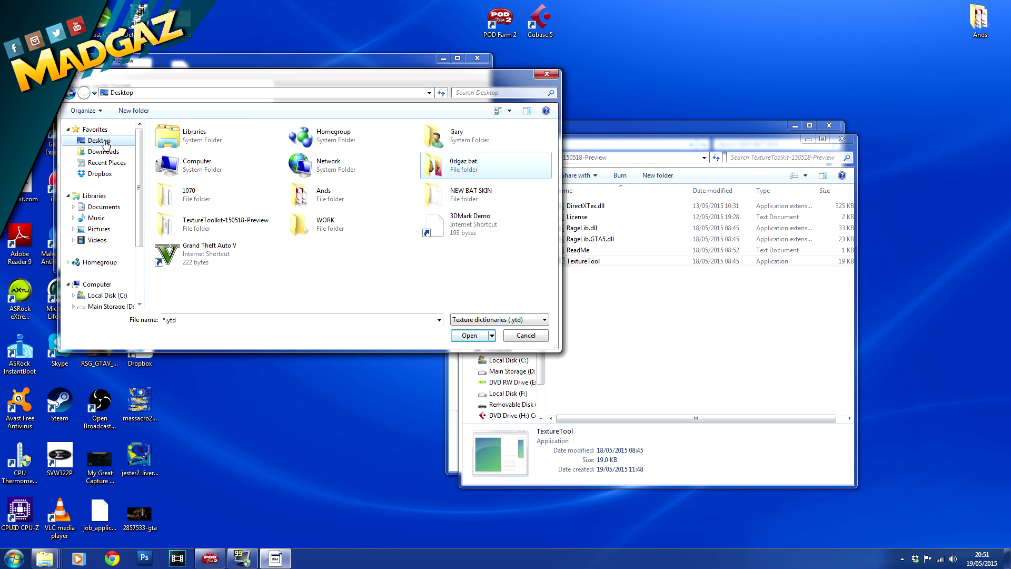
double_click(442, 202)
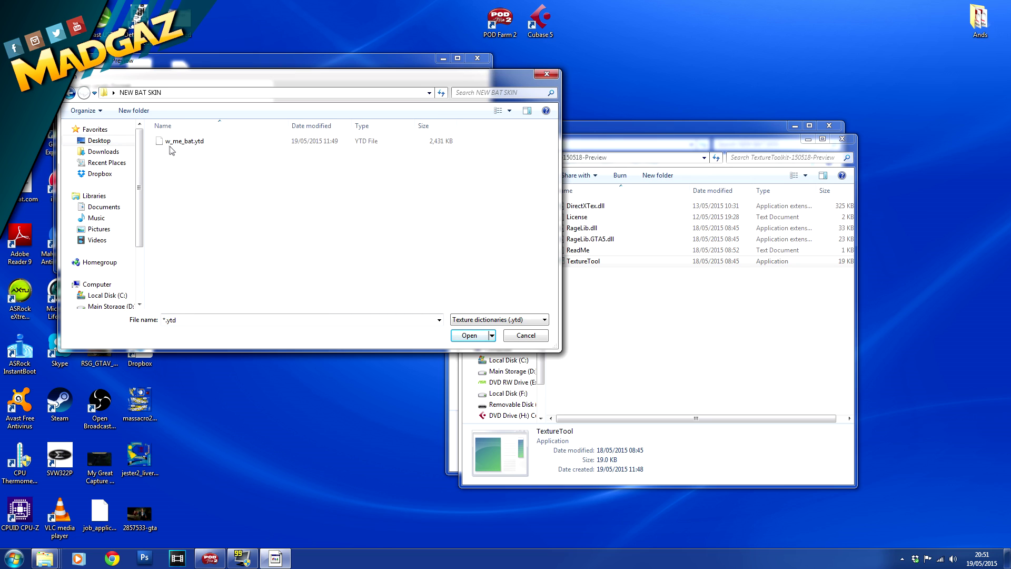
left_click(185, 141)
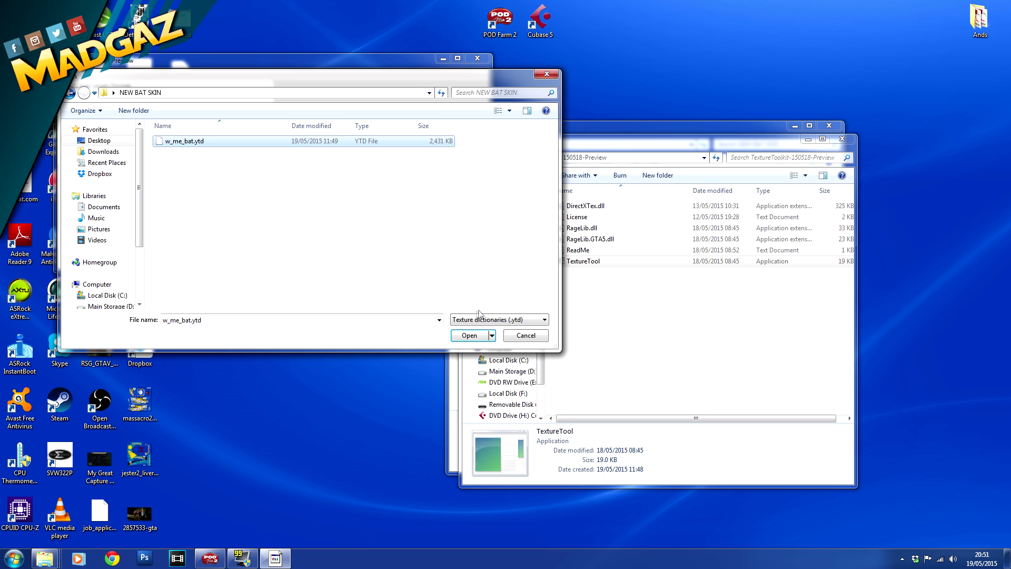
left_click(468, 336)
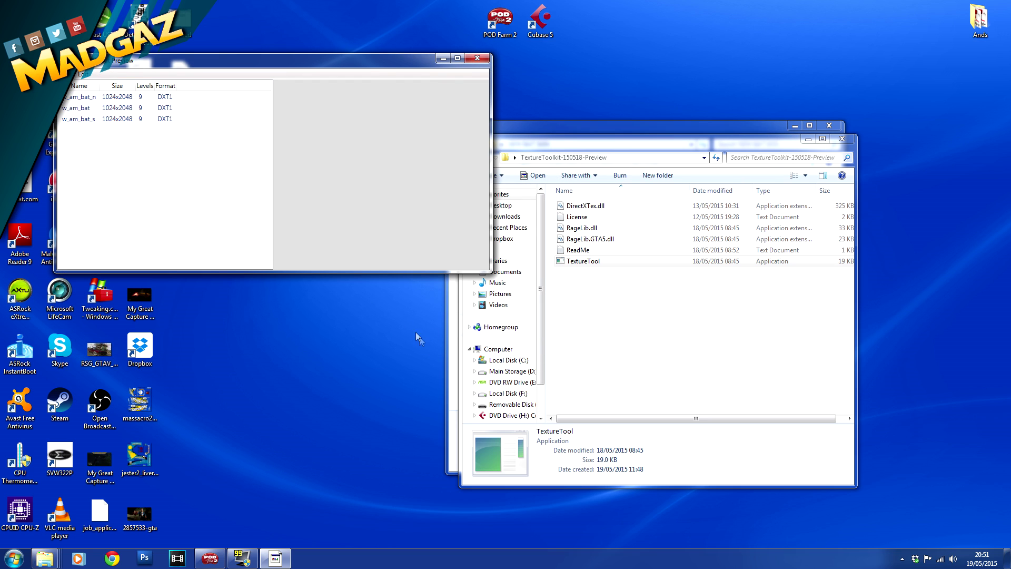
left_click(97, 106)
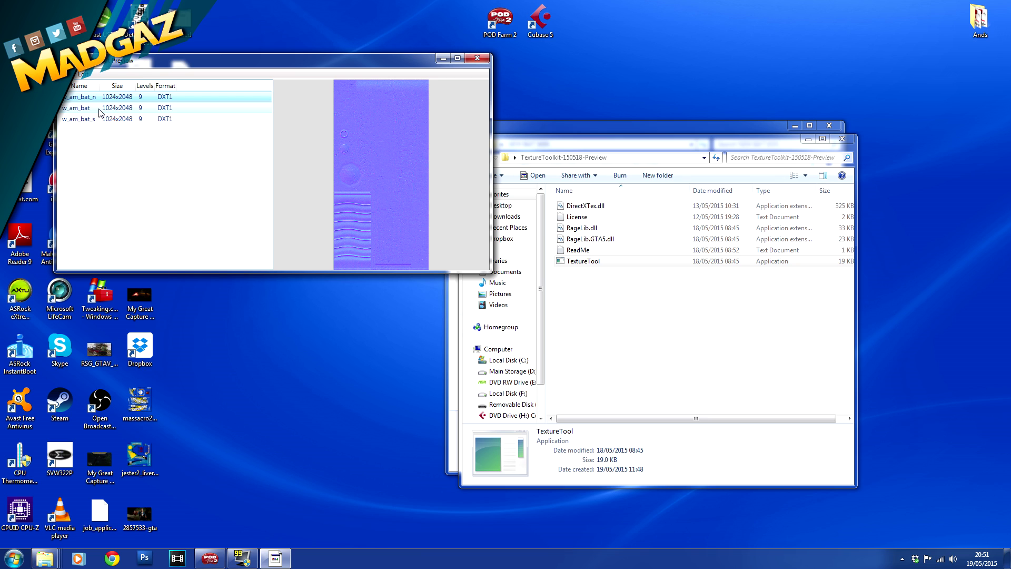
Preview w_am_bat and w_am_bat_s in an enlarged window, ending on the grey w_am_bat texture.
left_click(100, 110)
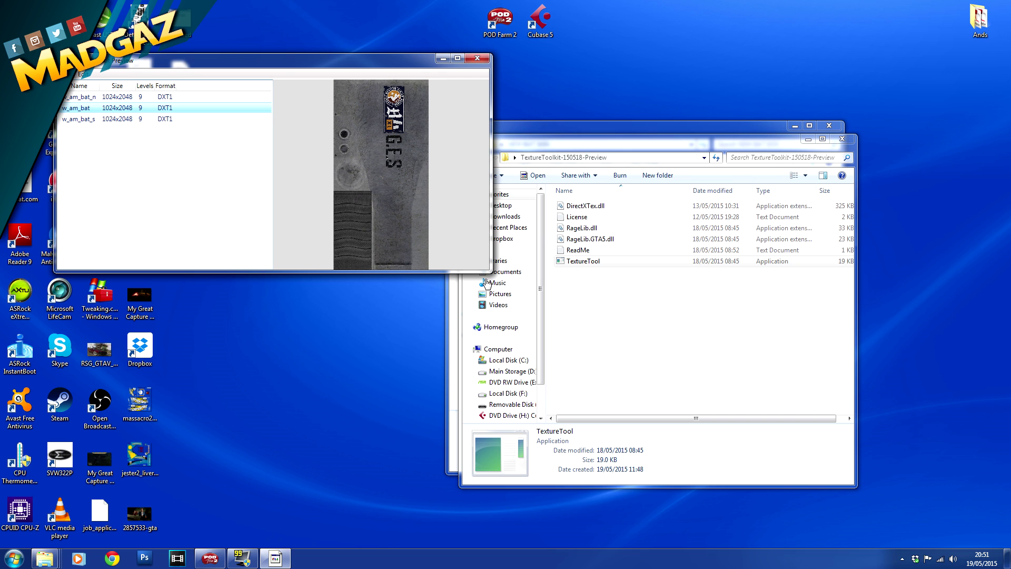
left_click_drag(491, 271, 627, 455)
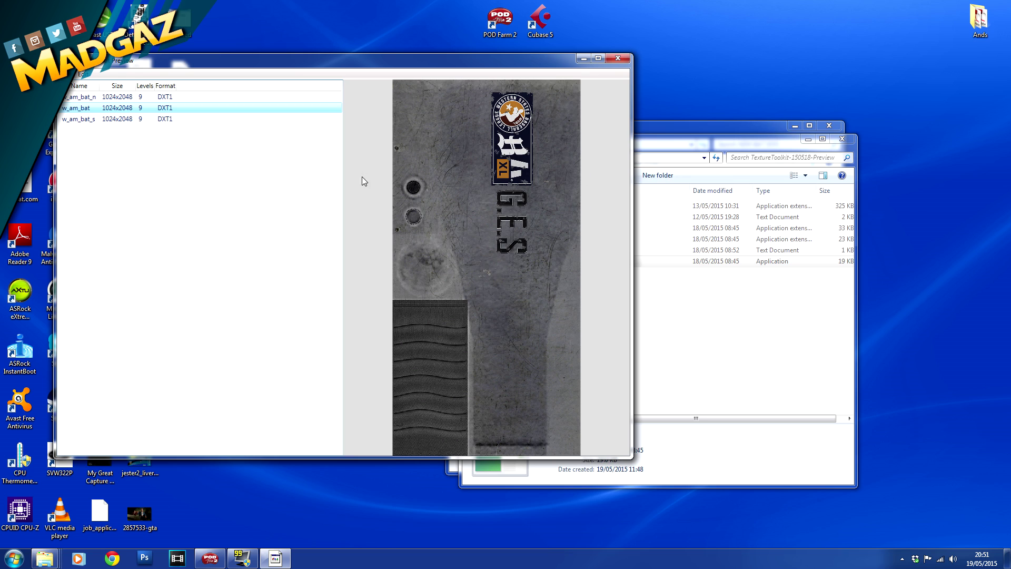
left_click(81, 120)
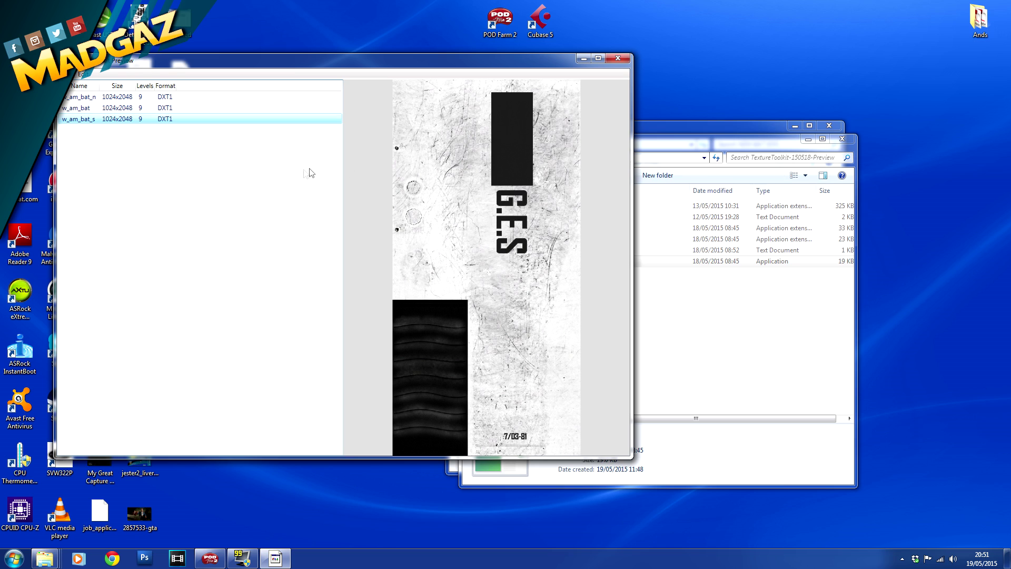
left_click(95, 108)
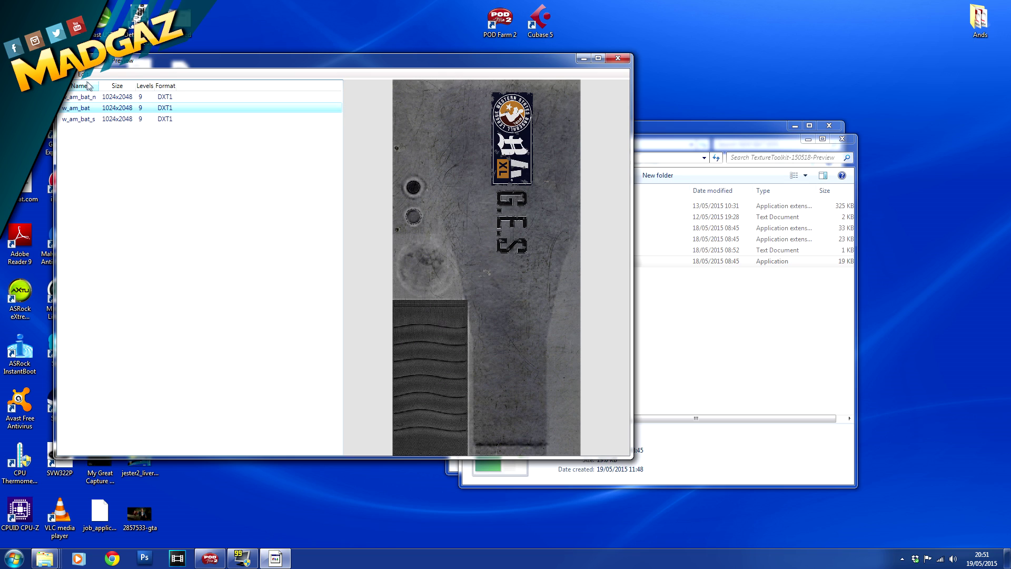
left_click(83, 74)
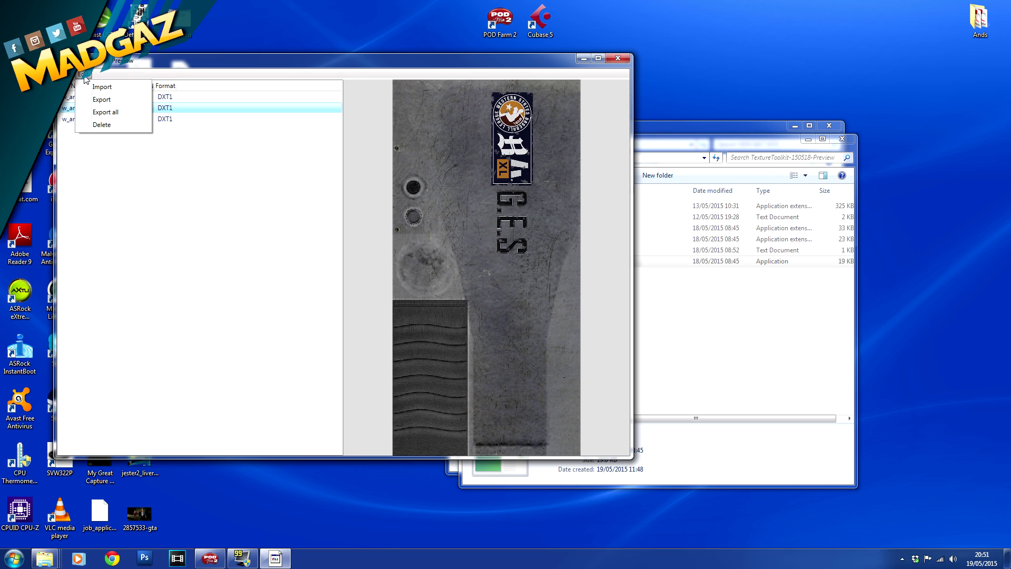
Export the w_am_bat texture as w_am_bat.dds into NEW BAT SKIN.
left_click(102, 100)
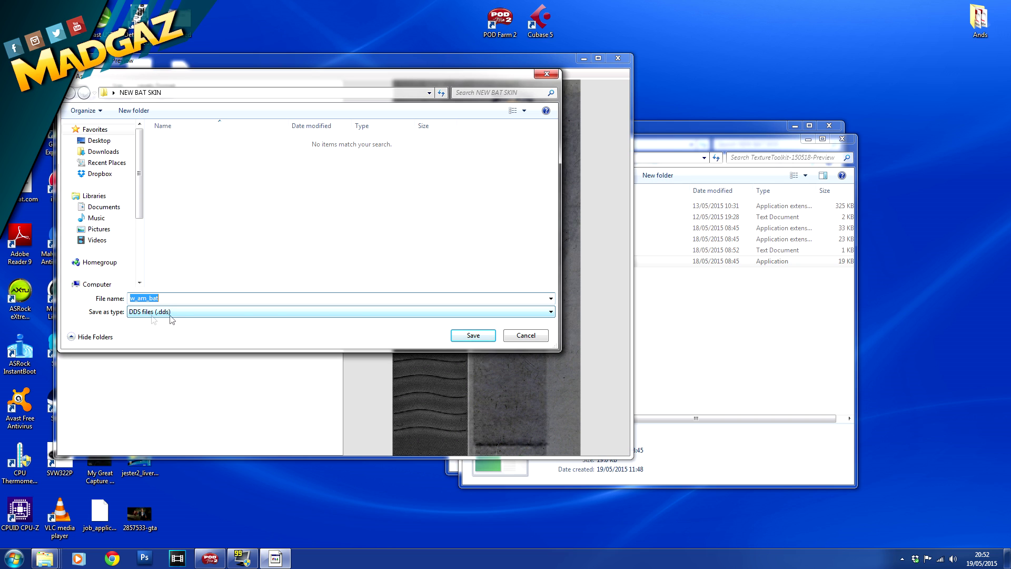
left_click(467, 340)
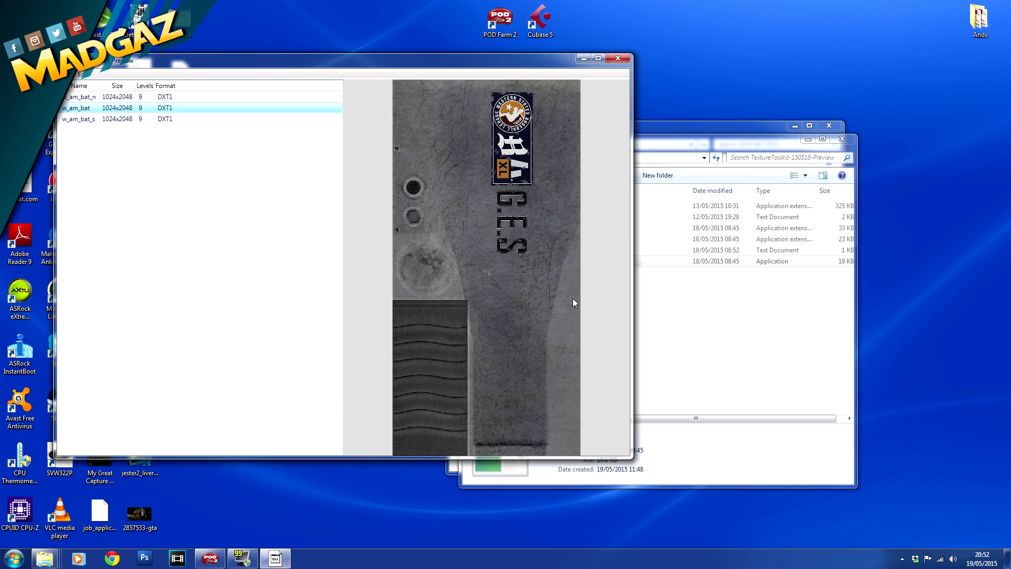
left_click(684, 138)
left_click(686, 128)
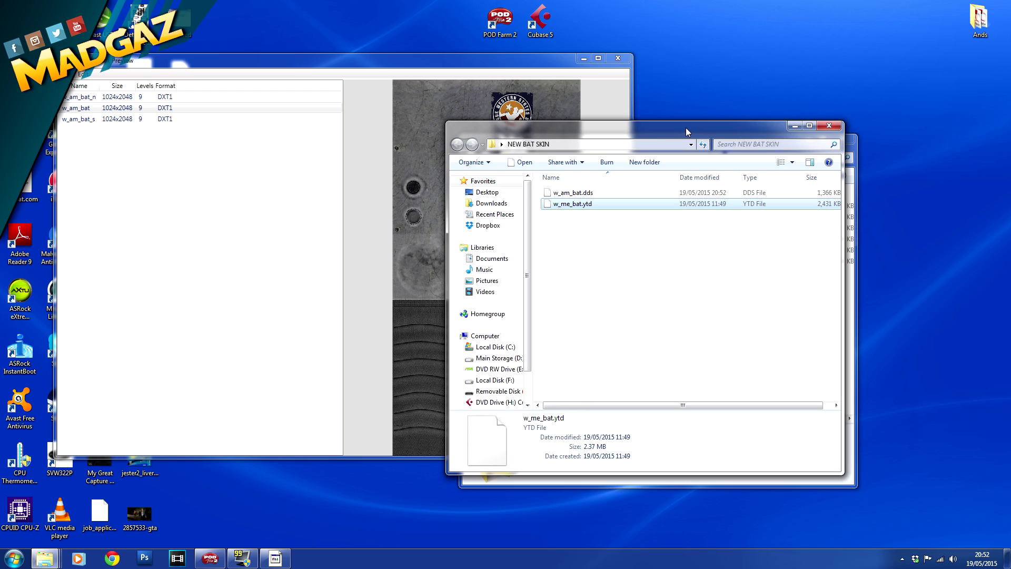
Confirm the exported w_am_bat.dds (1,366 KB) sits beside w_me_bat.ytd in NEW BAT SKIN.
left_click(582, 314)
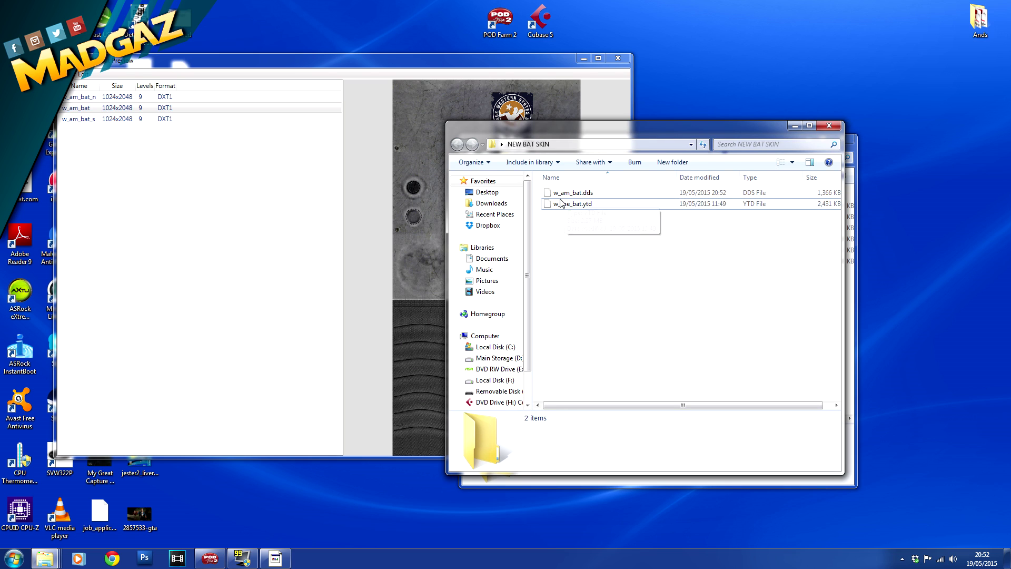
left_click(588, 196)
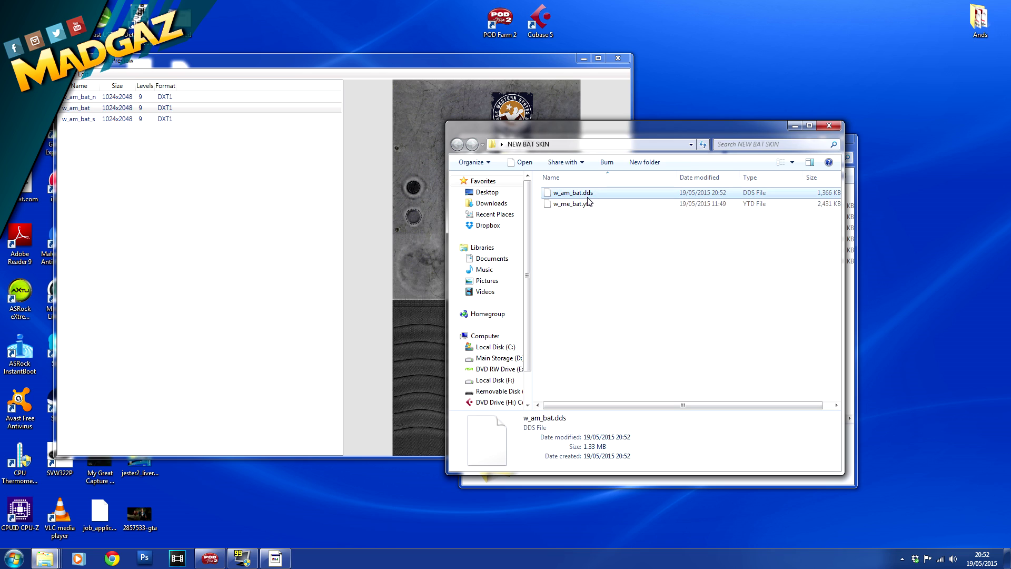
left_click(593, 263)
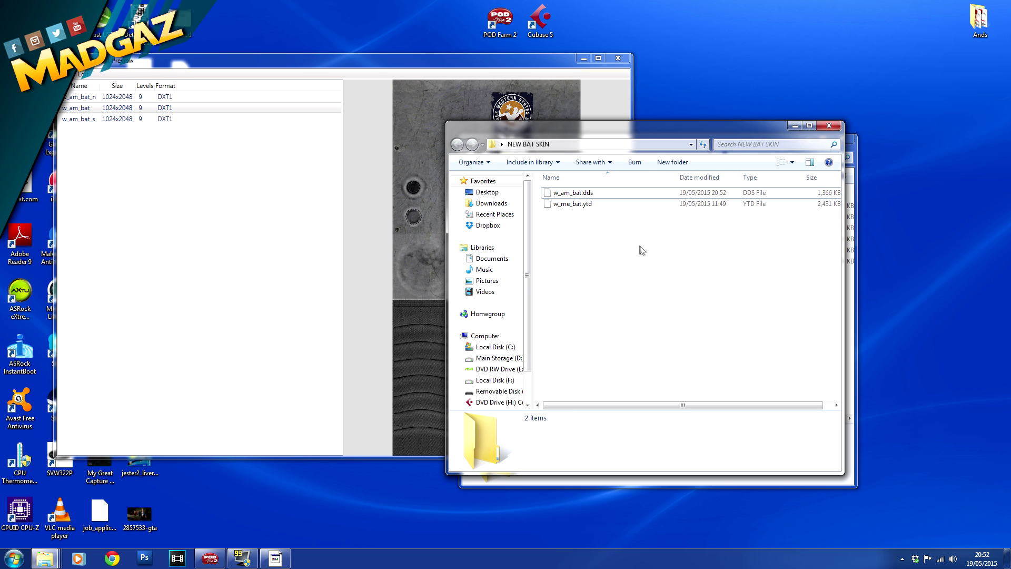
left_click(584, 193)
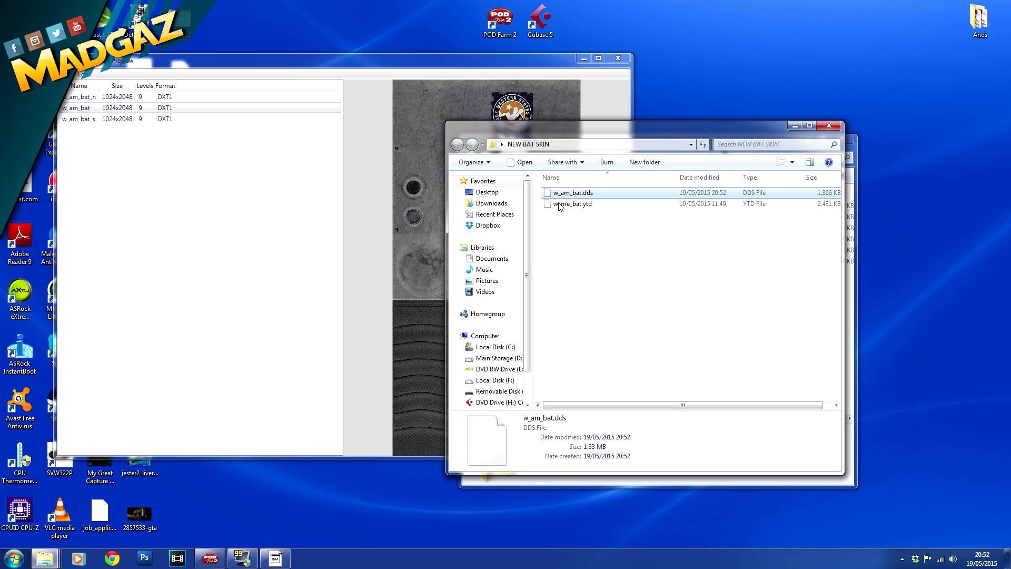
Launch Photoshop CS3 and drag w_am_bat.dds into it, loading the MIP maps too.
left_click(150, 561)
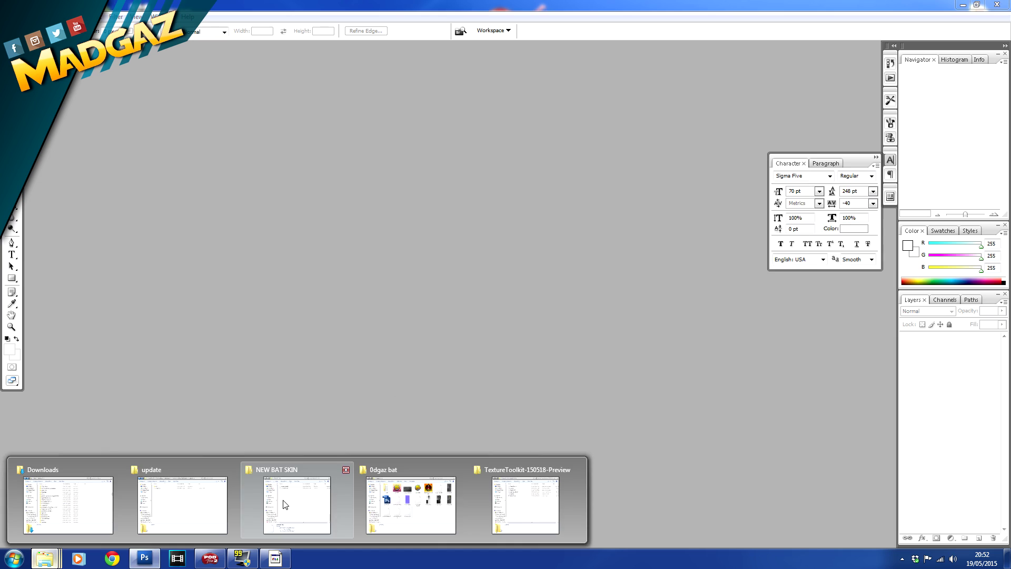
left_click(298, 503)
left_click(617, 300)
left_click_drag(567, 195, 225, 235)
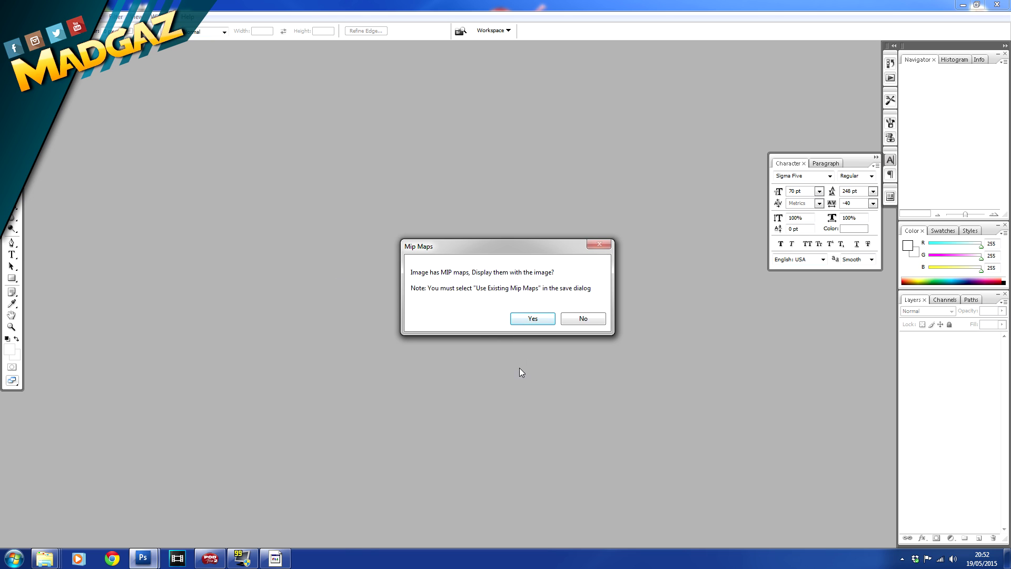
left_click(520, 318)
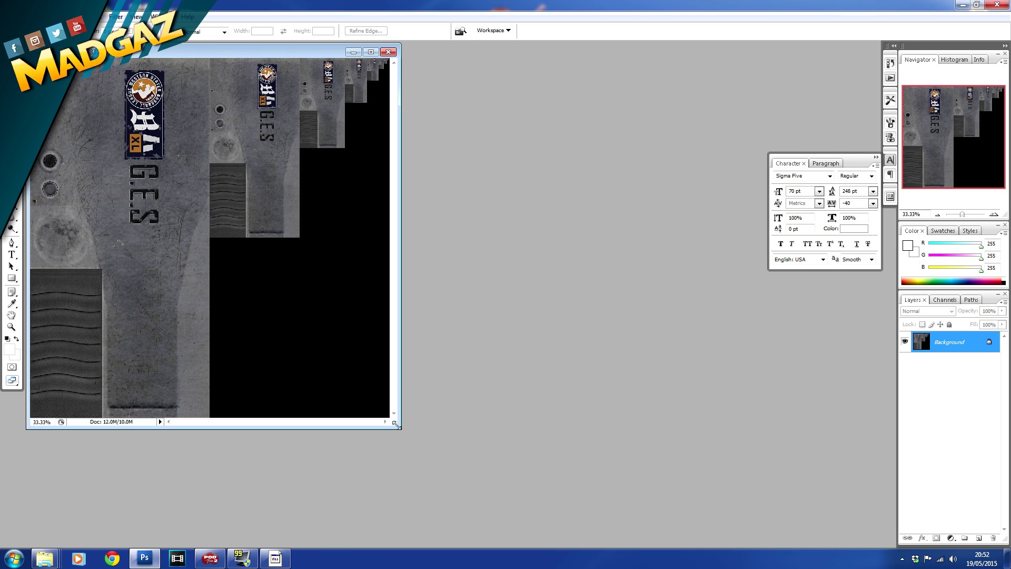
left_click_drag(395, 423, 706, 510)
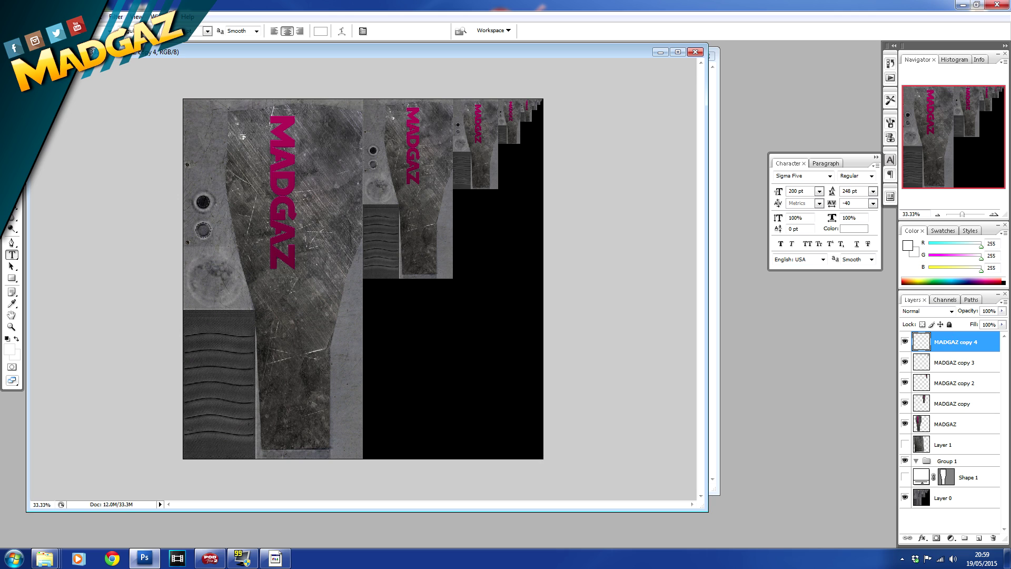
Flatten the MADGAZ texture into one layer, discarding hidden layers.
key("alt+i")
mouse_move(68, 17)
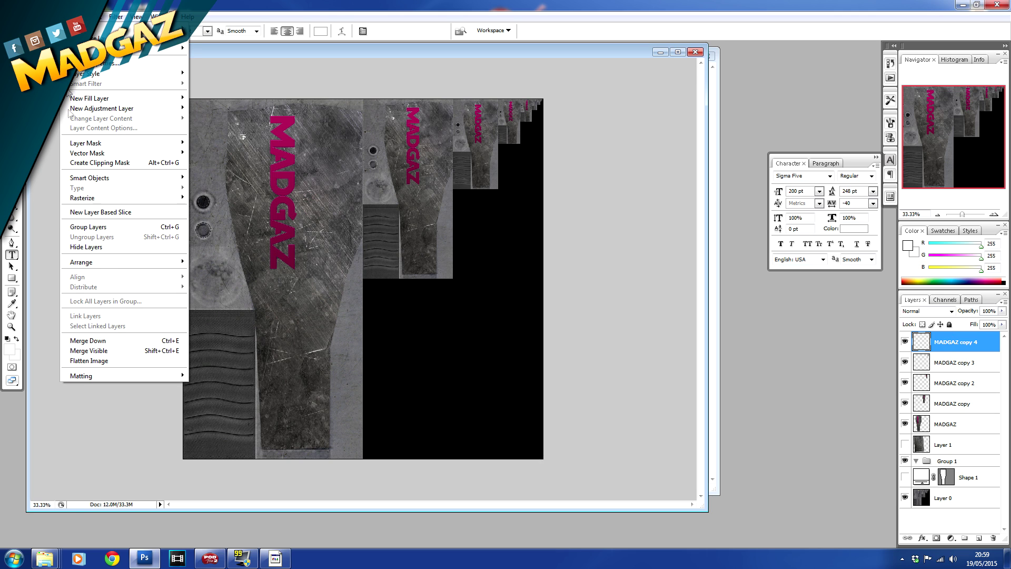
left_click(98, 363)
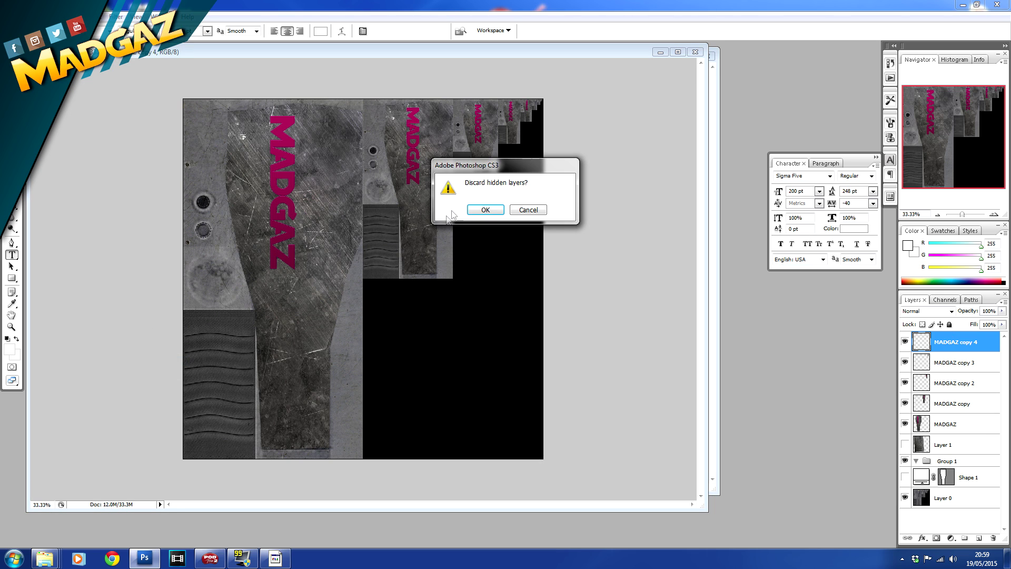
left_click(473, 209)
Save over w_am_bat.dds as DXT3 using the existing MIP maps.
key("alt+f")
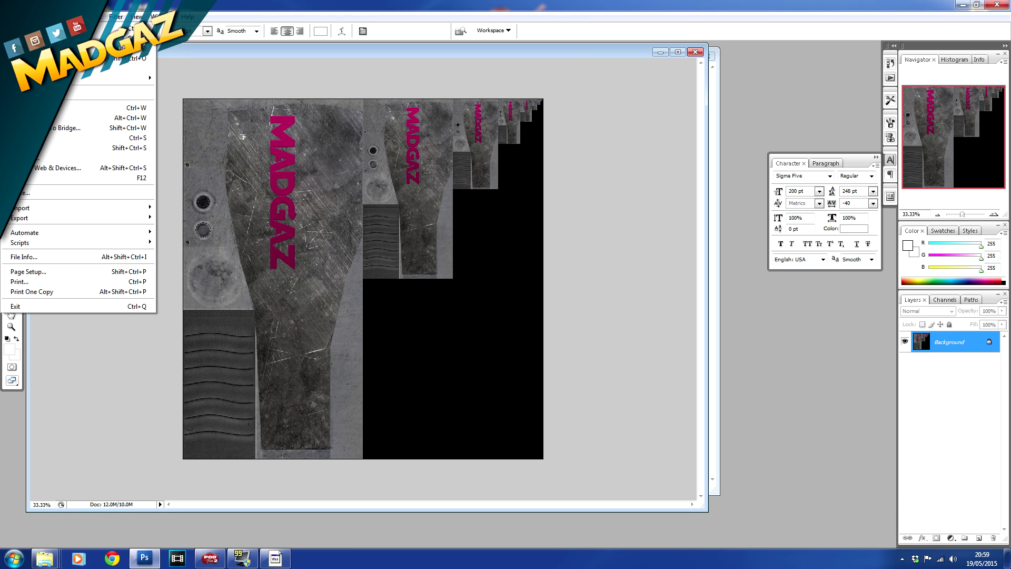
left_click(42, 148)
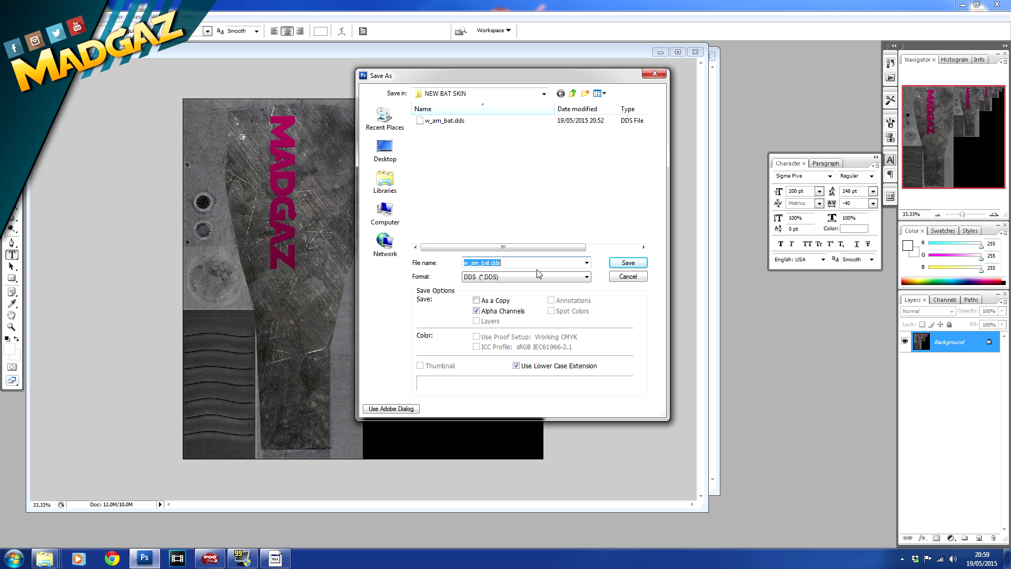
left_click(628, 263)
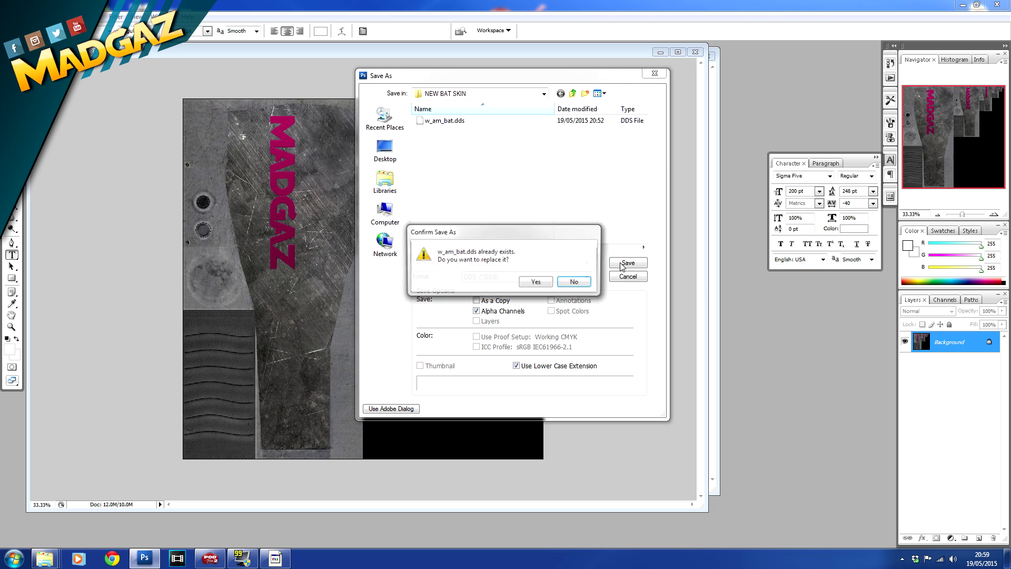
left_click(528, 281)
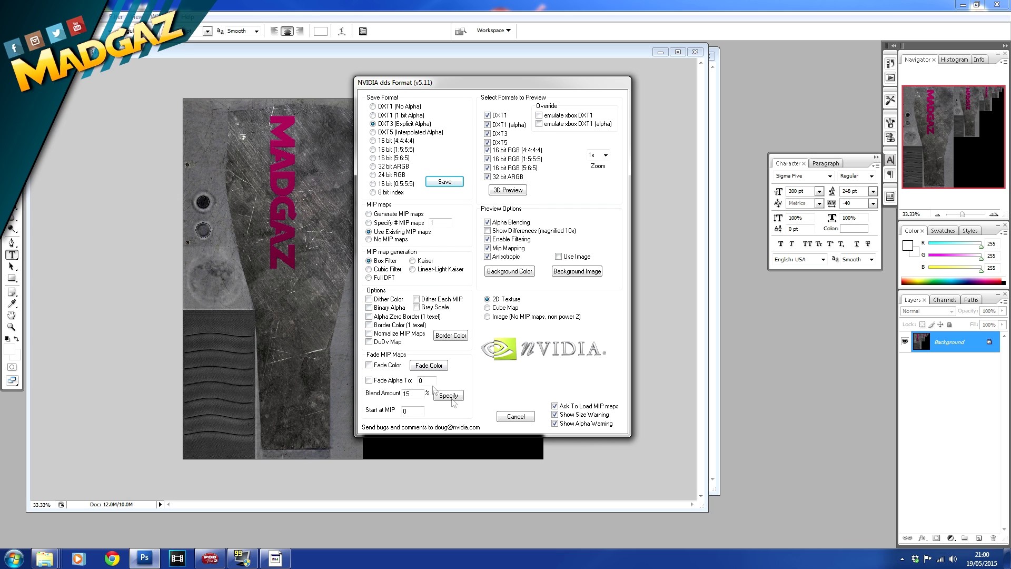
left_click(445, 183)
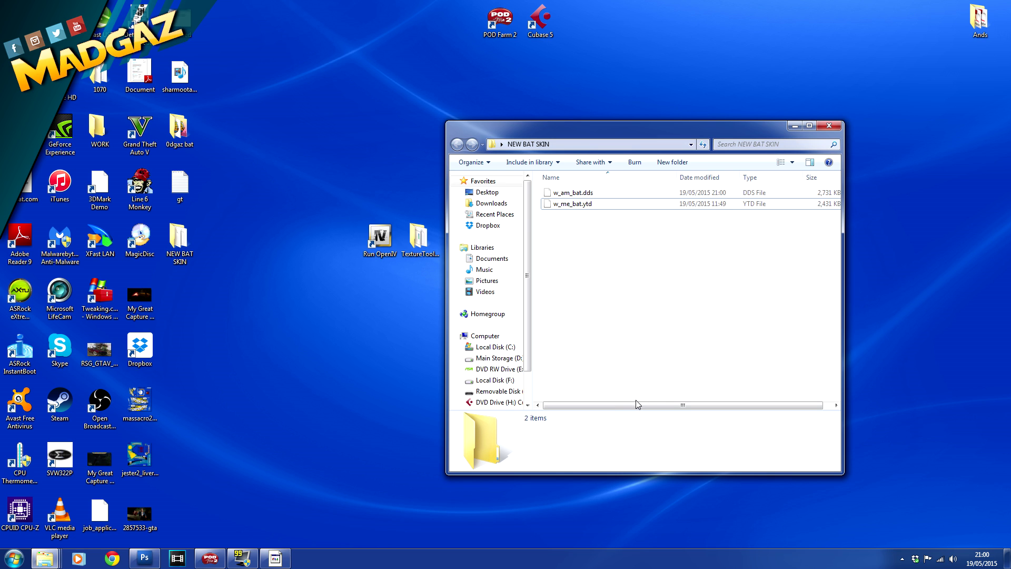
Check the updated w_am_bat.dds in NEW BAT SKIN, then return to TextureTool with w_me_bat.ytd loaded.
left_click_drag(636, 404, 659, 405)
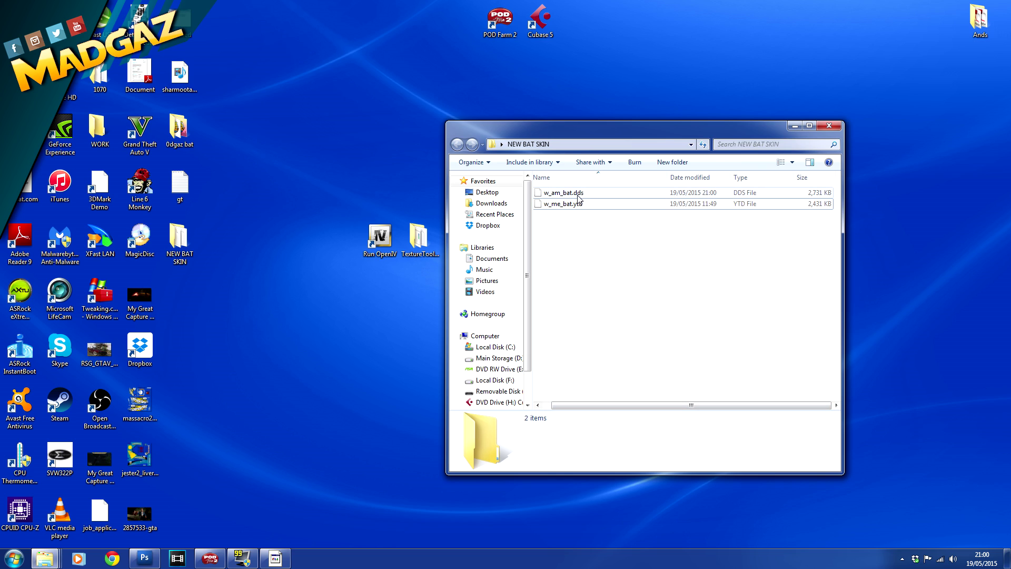
left_click(622, 193)
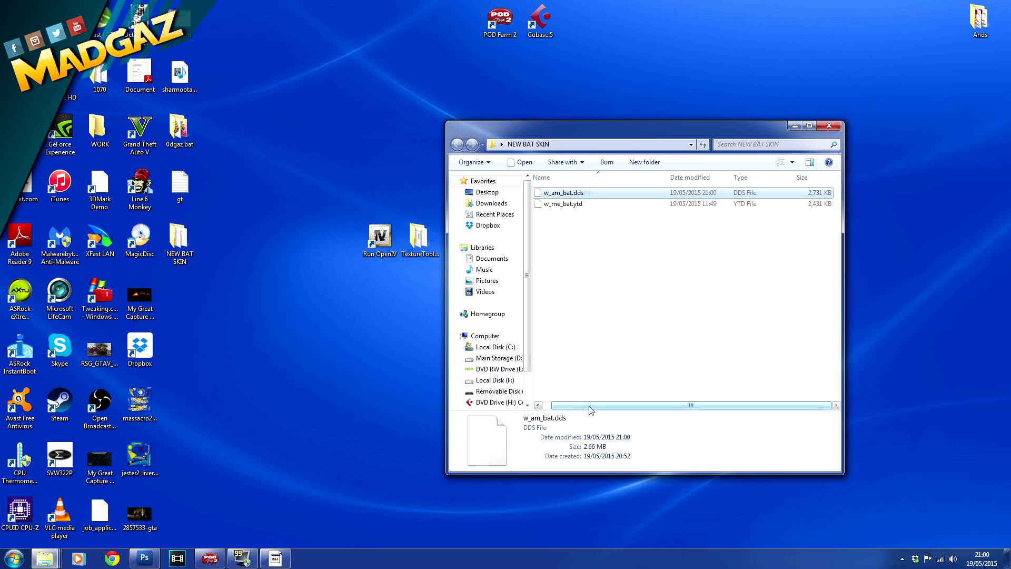
left_click_drag(592, 406, 582, 405)
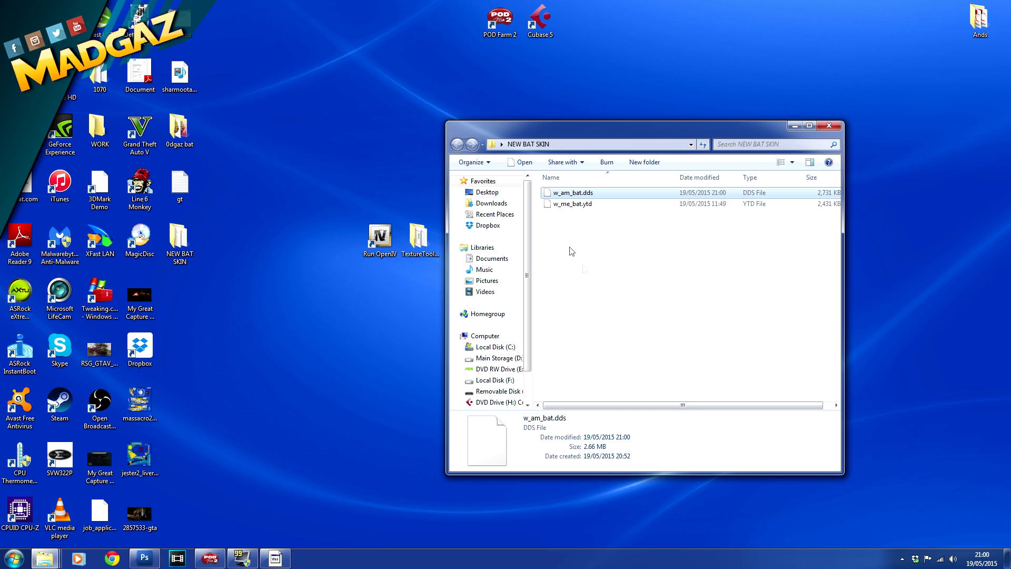
left_click(588, 207)
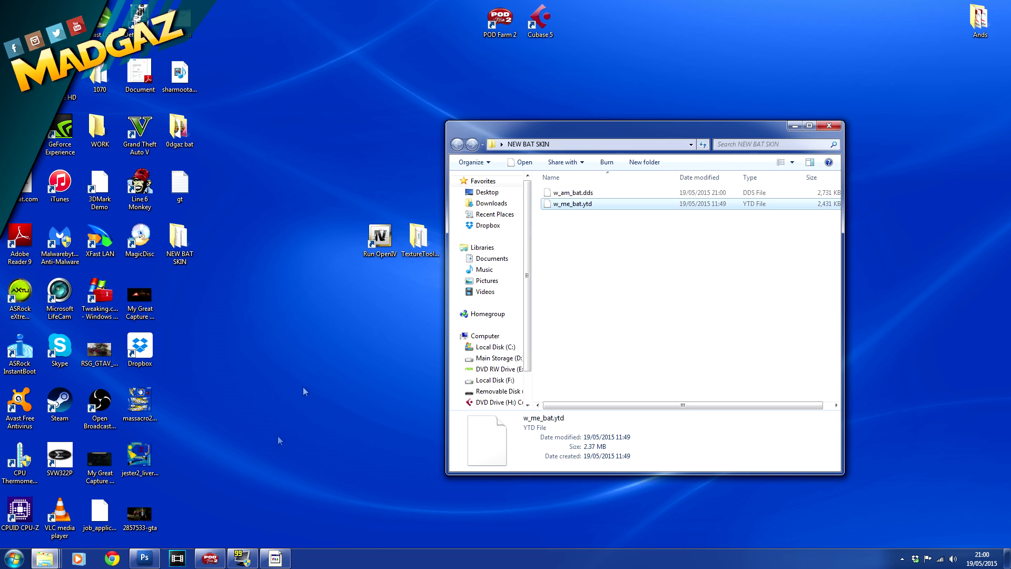
left_click(275, 559)
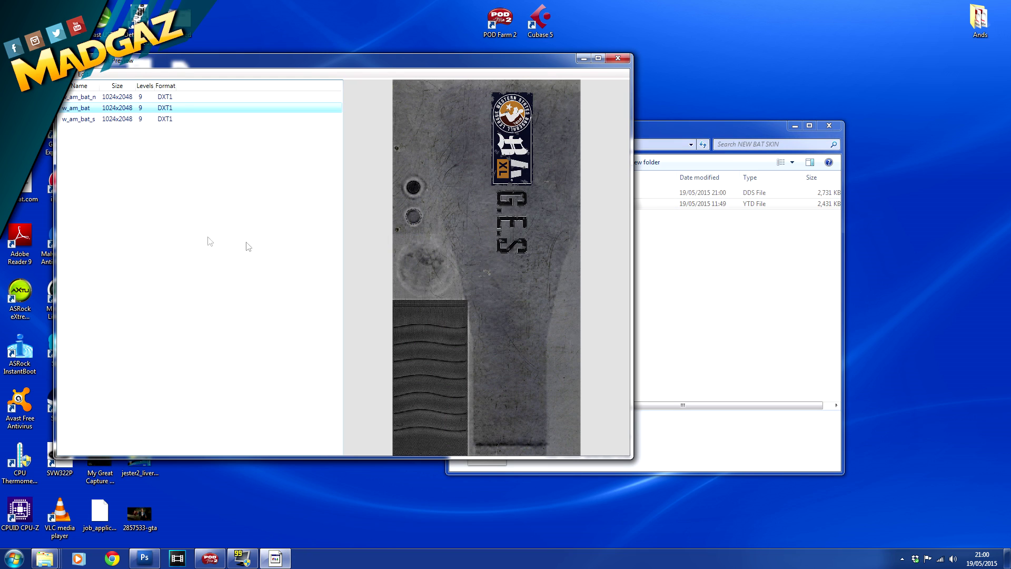
left_click(120, 120)
Import the recoloured w_am_bat.dds as the replacement for the w_am_bat texture.
left_click(90, 109)
key("Up")
key("Down")
left_click(82, 74)
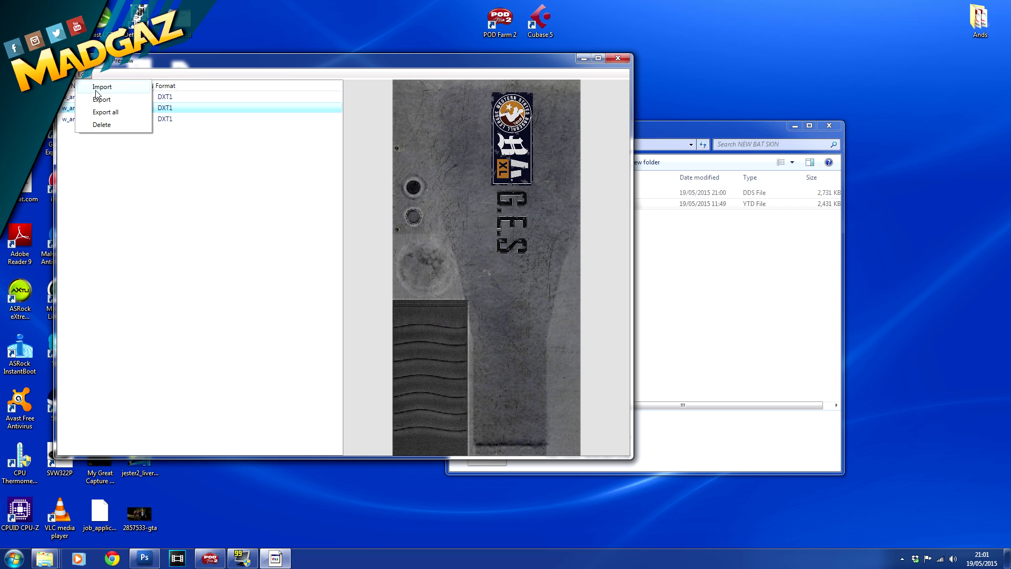
left_click(96, 91)
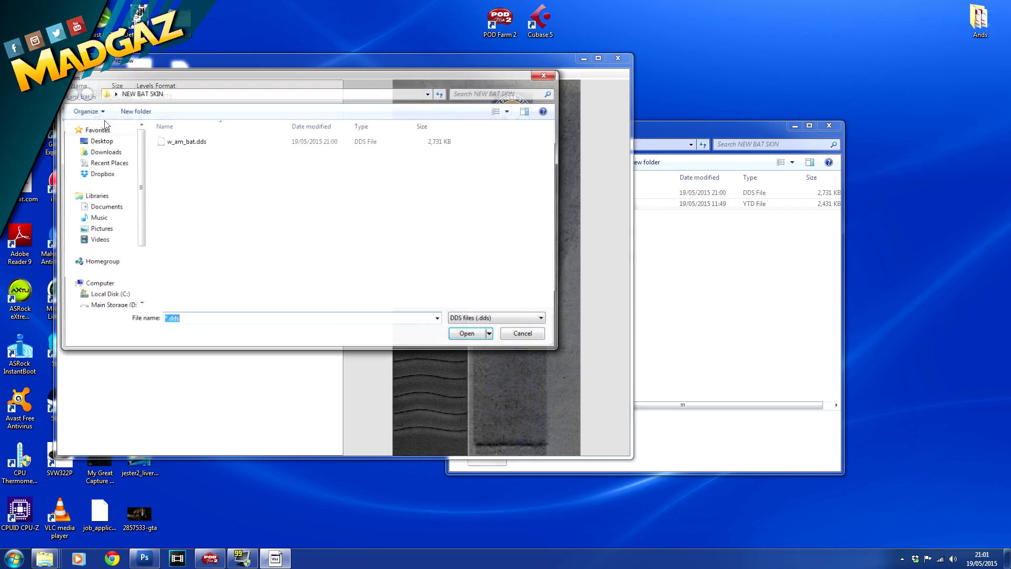
left_click(210, 144)
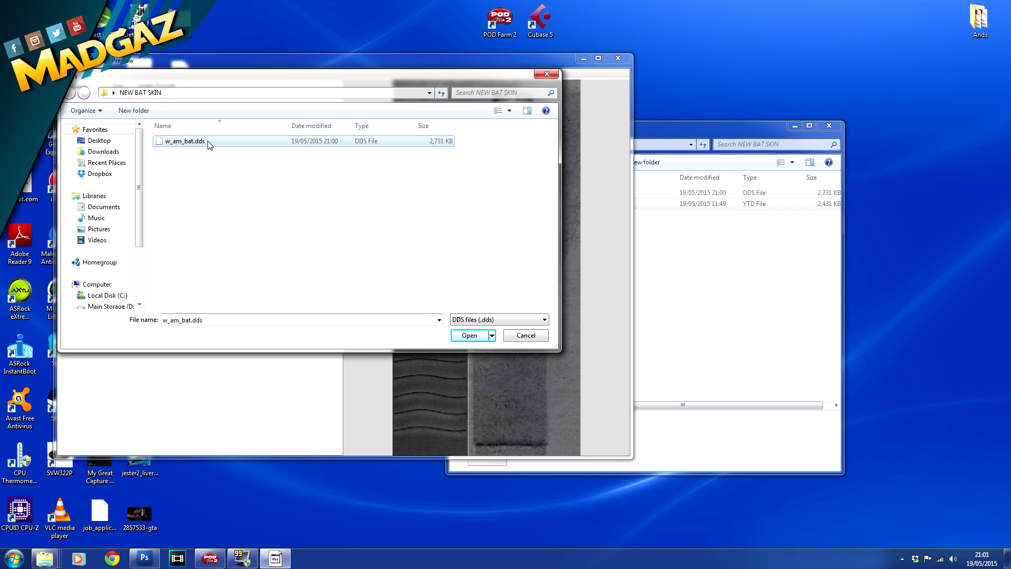
left_click(467, 333)
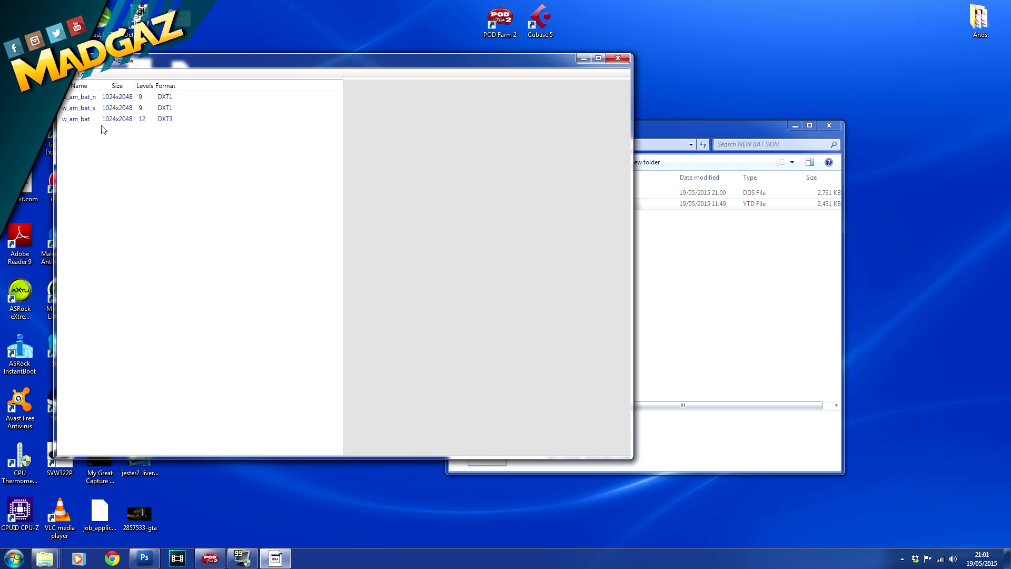
Preview the imported MADGAZ texture against its specular and normal maps.
left_click(86, 121)
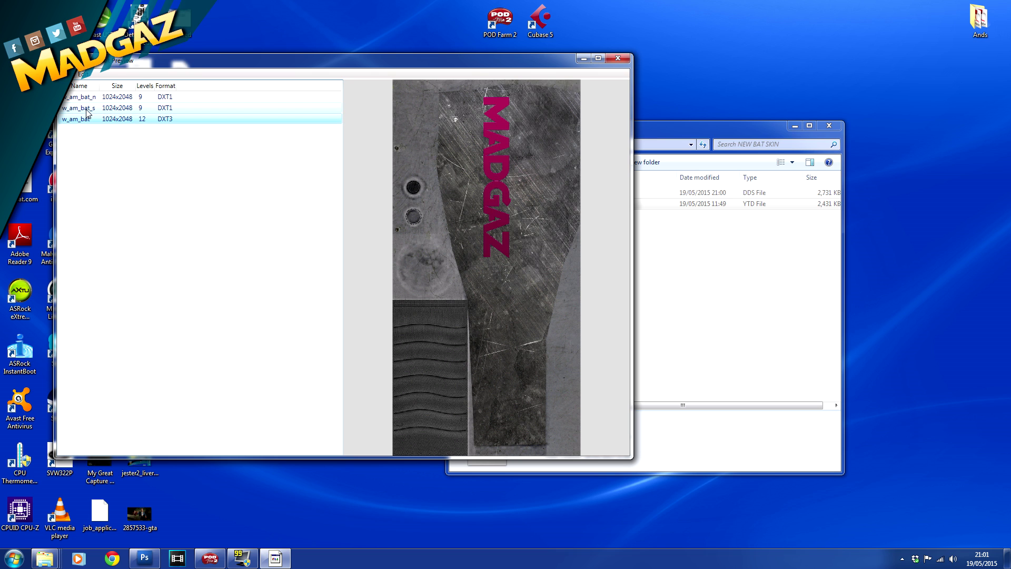
left_click(86, 110)
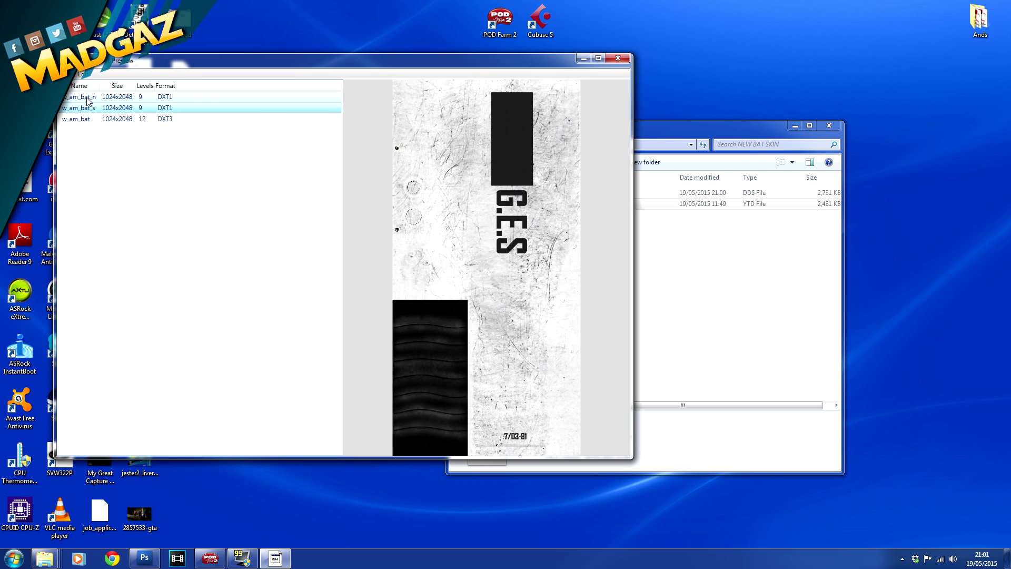
left_click(88, 99)
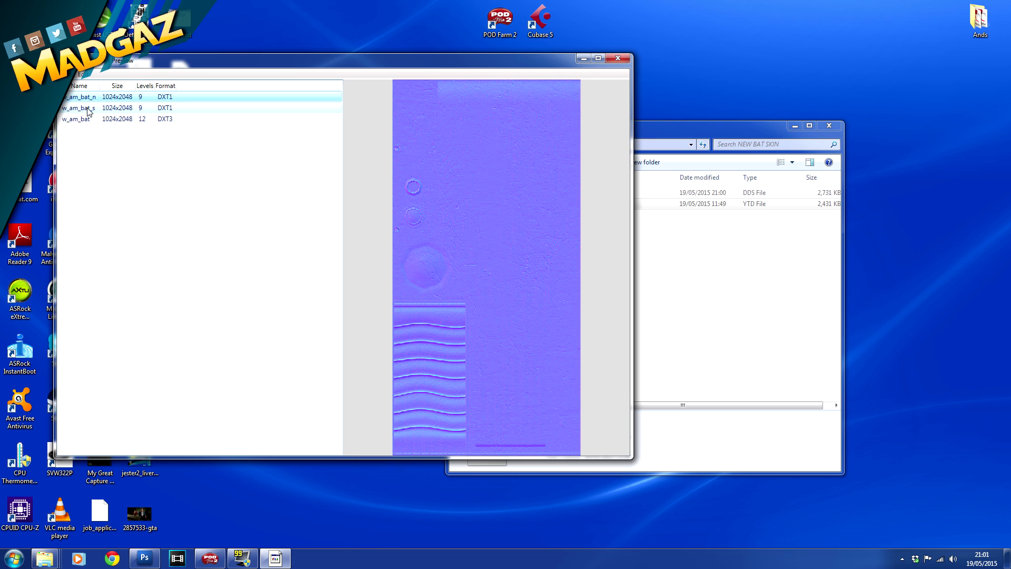
left_click(89, 111)
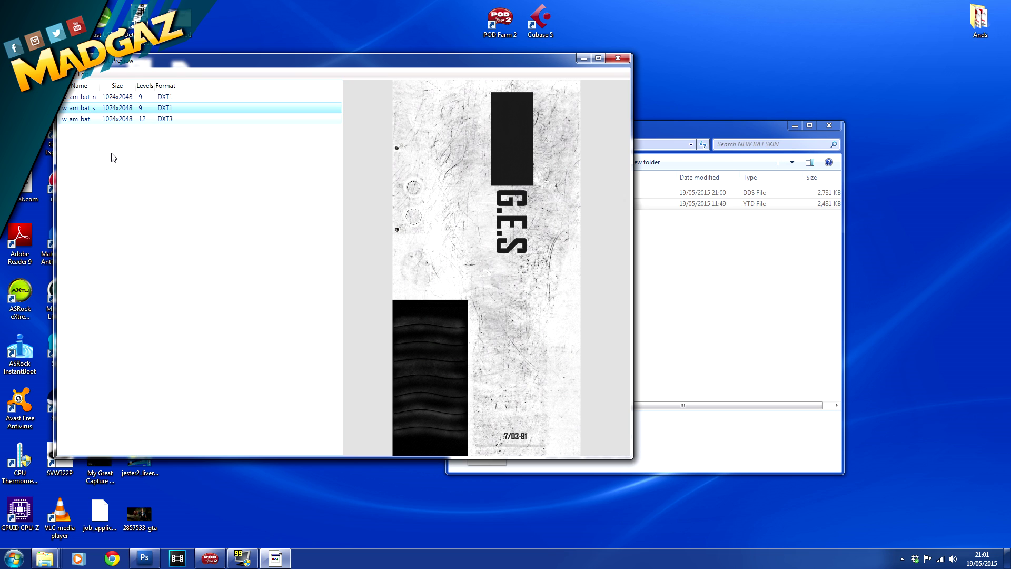
key("Down")
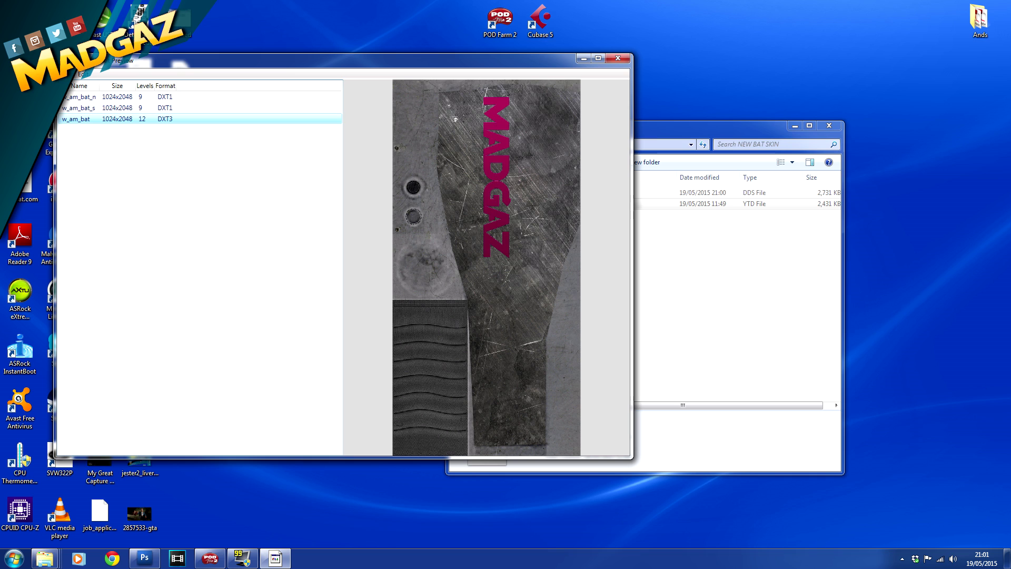
Save the dictionary over w_me_bat.ytd, confirming the replacement, and close TextureTool.
left_click(67, 74)
left_click(80, 127)
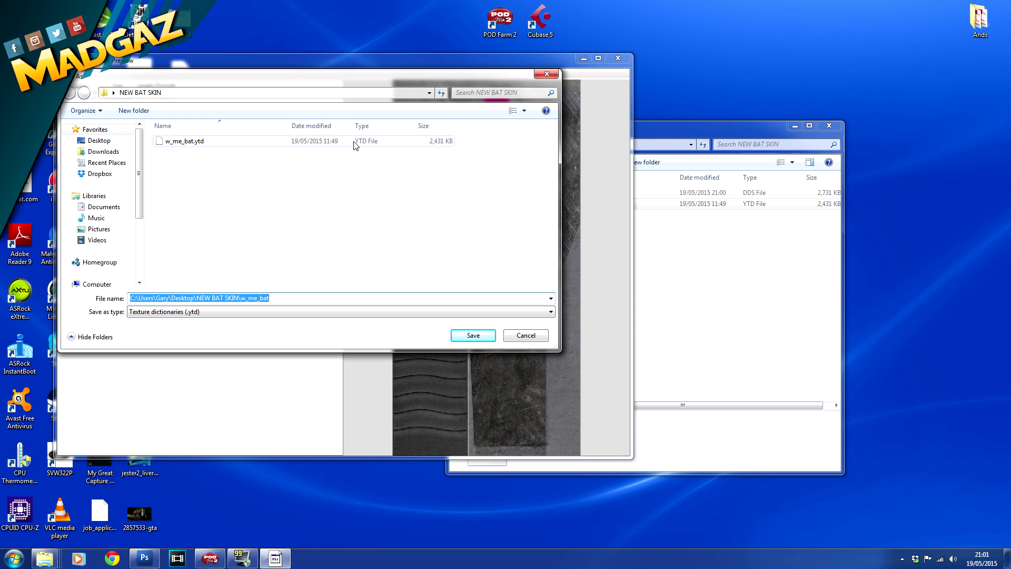
left_click(183, 141)
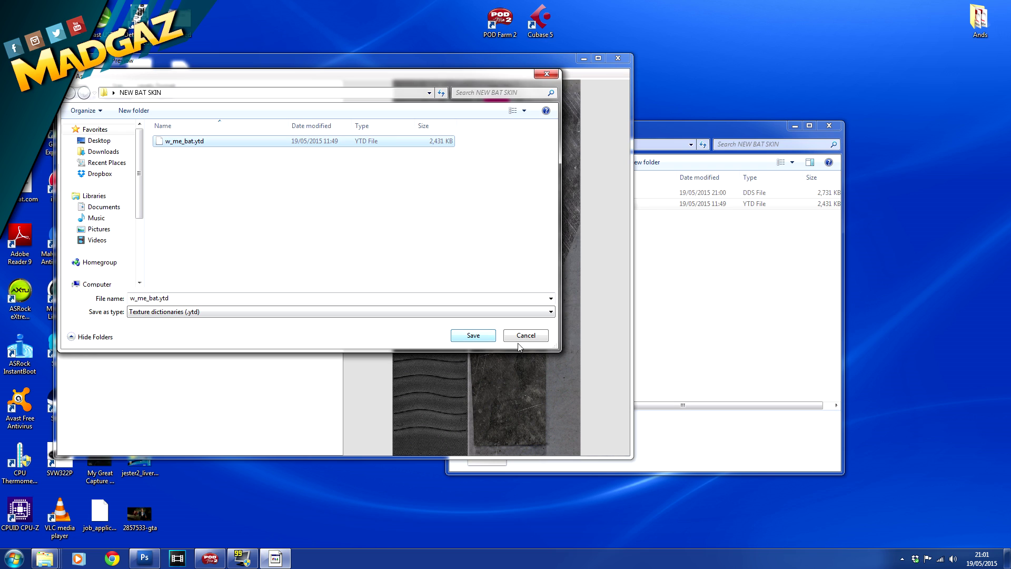
left_click(479, 332)
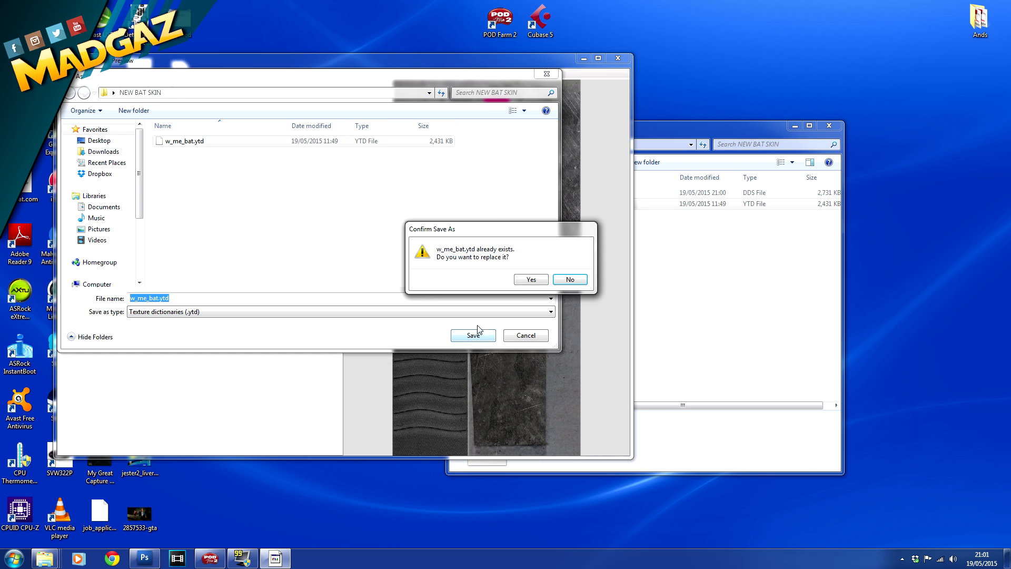
left_click(527, 282)
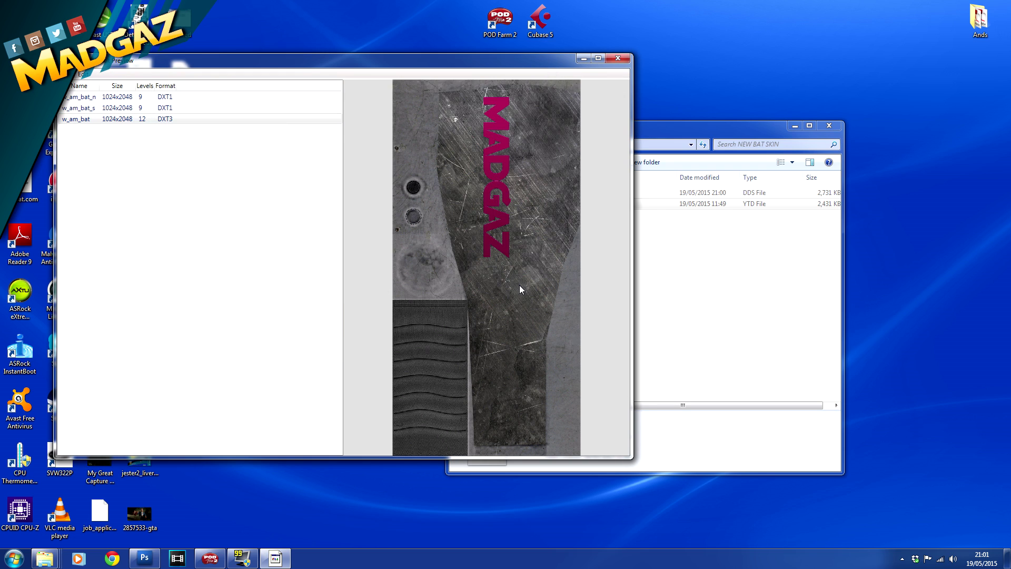
left_click(620, 59)
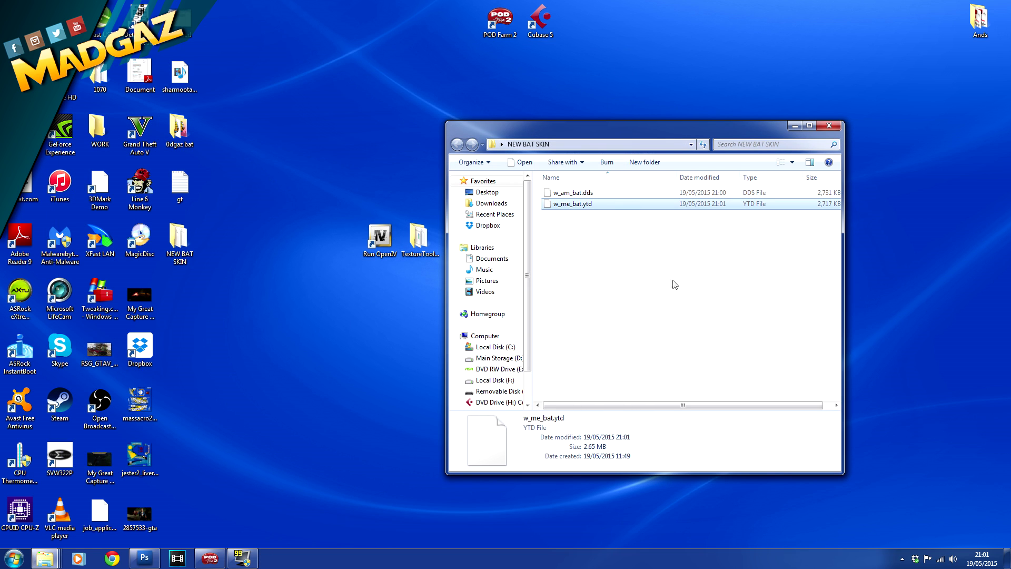
Launch OpenIV for GTA V Windows and search the archives for BAT.YTD.
double_click(385, 237)
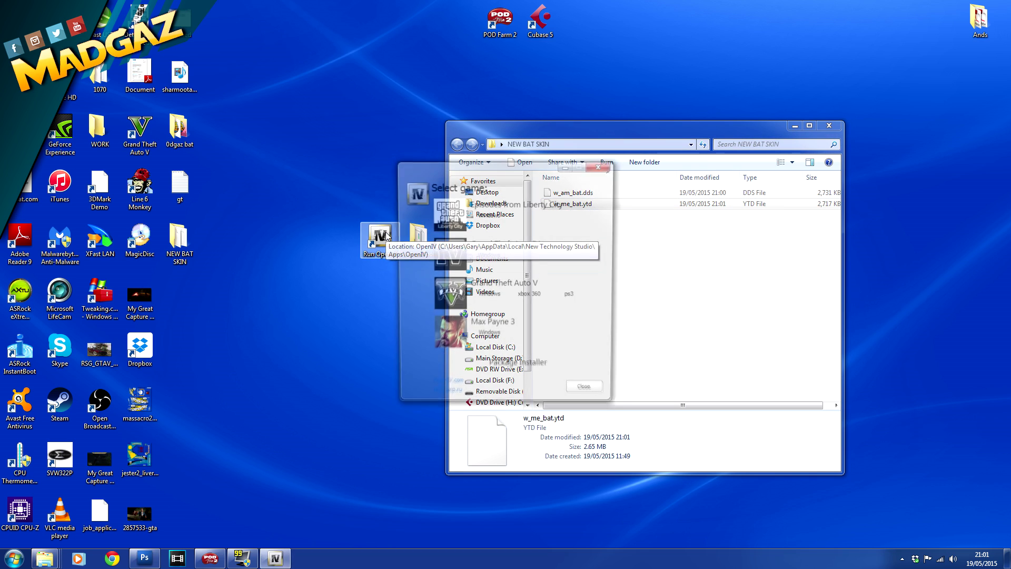
left_click(489, 299)
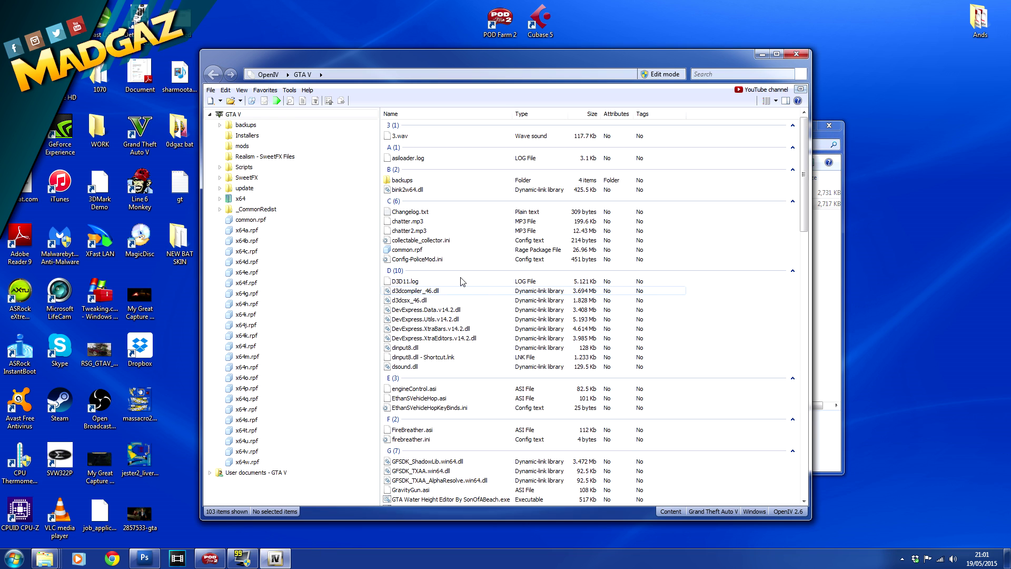
left_click(252, 101)
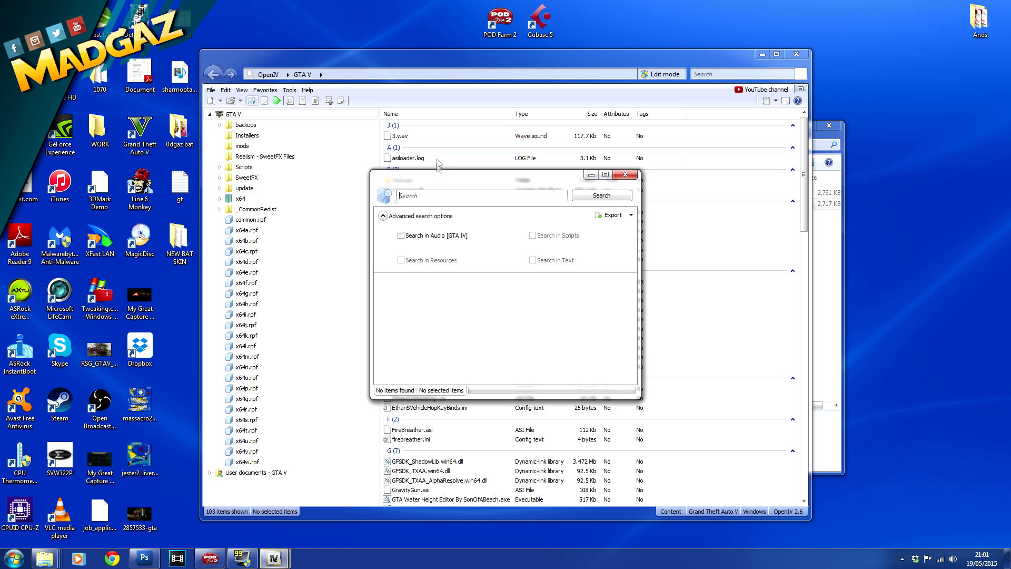
type("BAT.YTD")
key("Return")
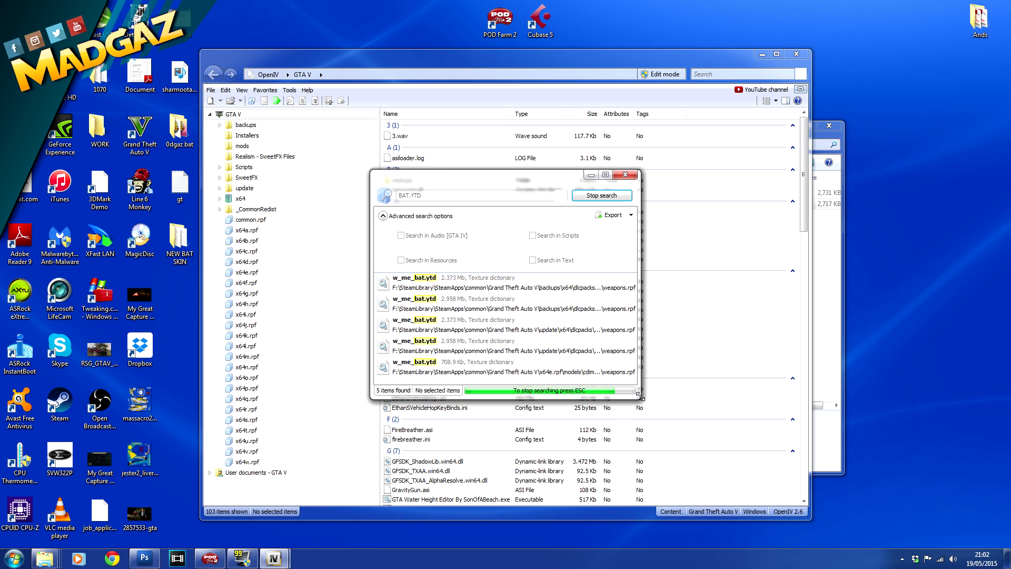
Open the patchday3ng update copy of w_me_bat.ytd from the search results.
left_click_drag(637, 394, 717, 406)
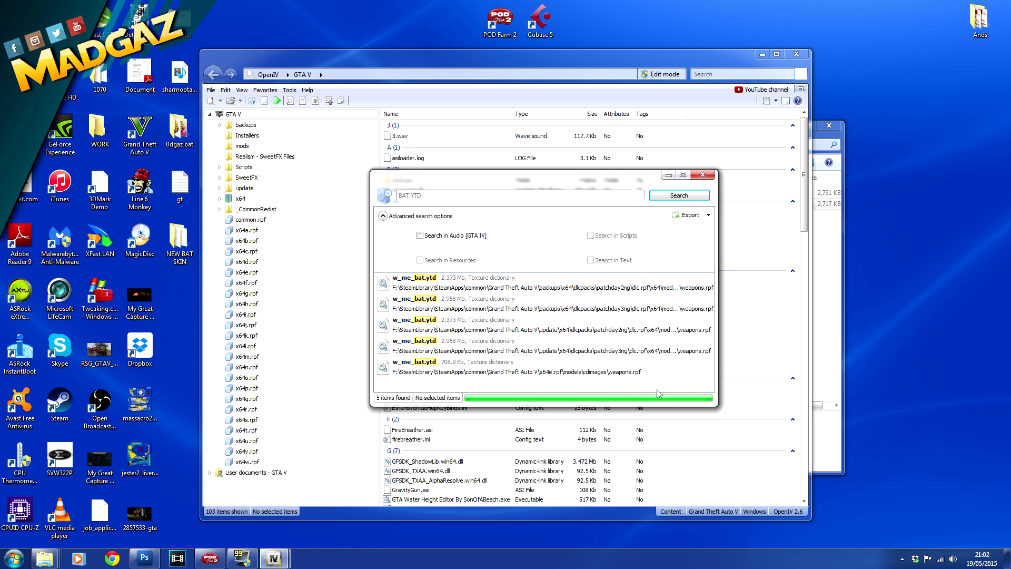
left_click(538, 352)
double_click(538, 353)
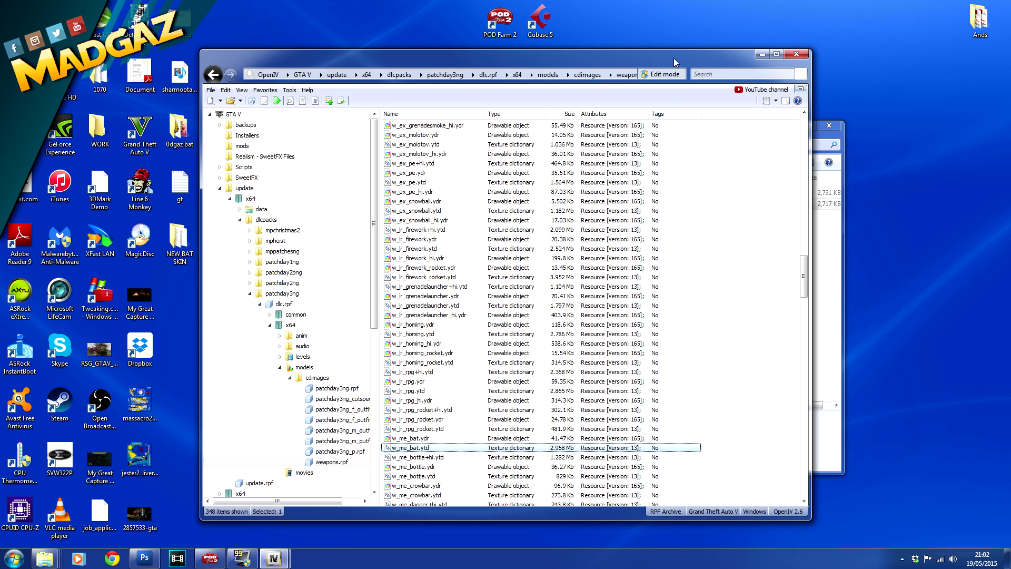
With edit mode on, replace w_me_bat.ytd with the NEW BAT SKIN version, then disable editing.
left_click(665, 77)
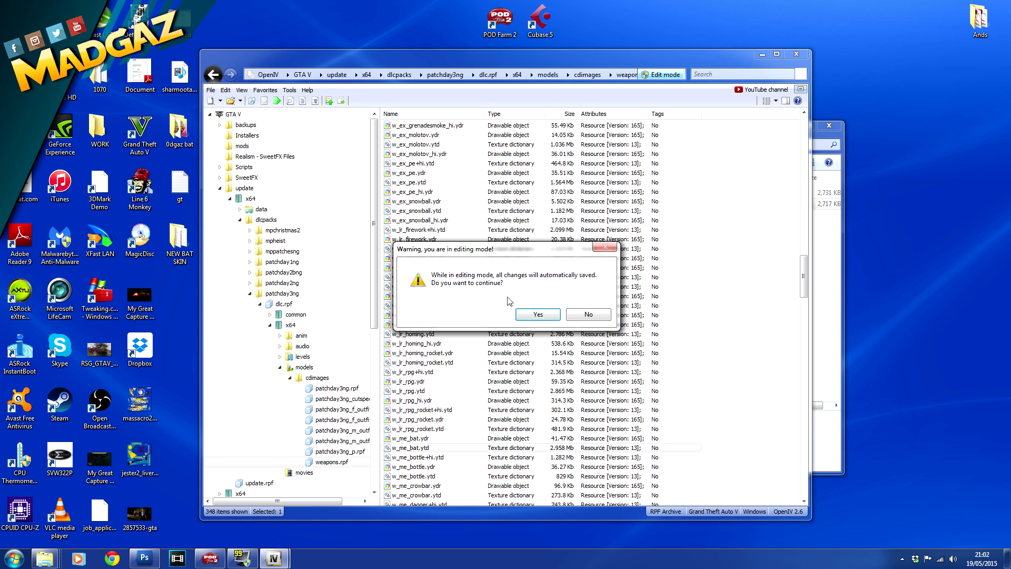
left_click(533, 315)
right_click(414, 449)
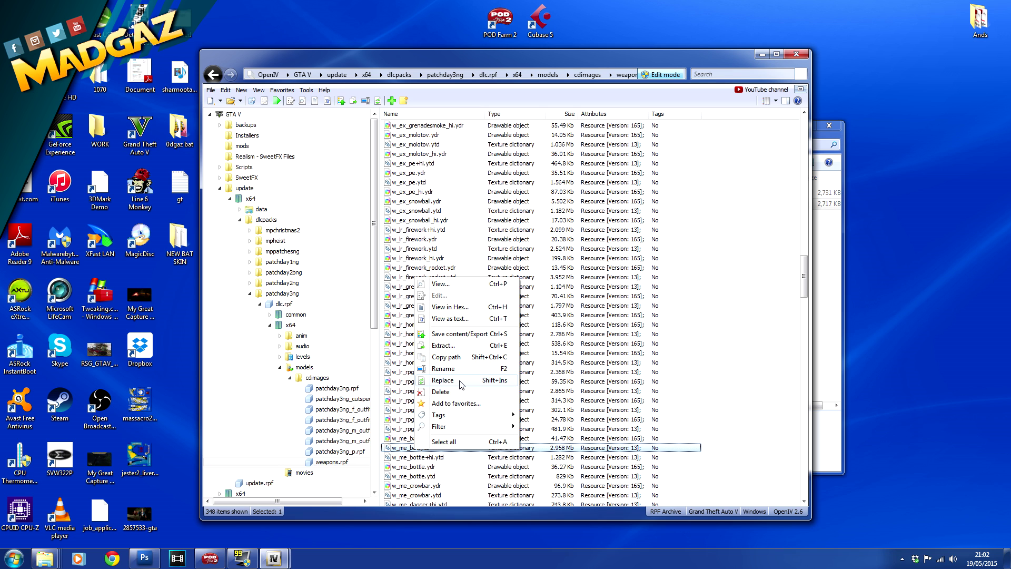
left_click(459, 382)
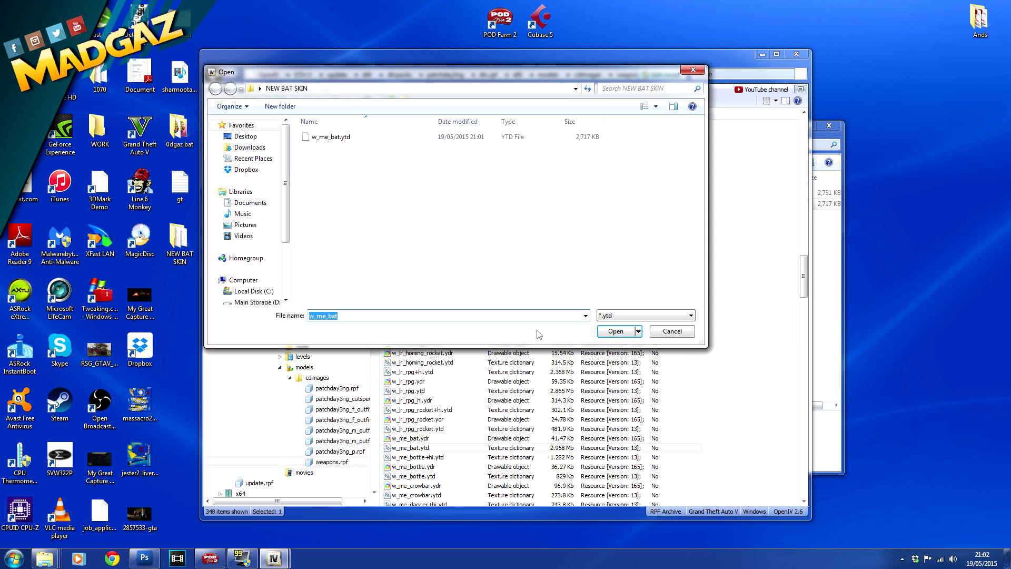
left_click(326, 140)
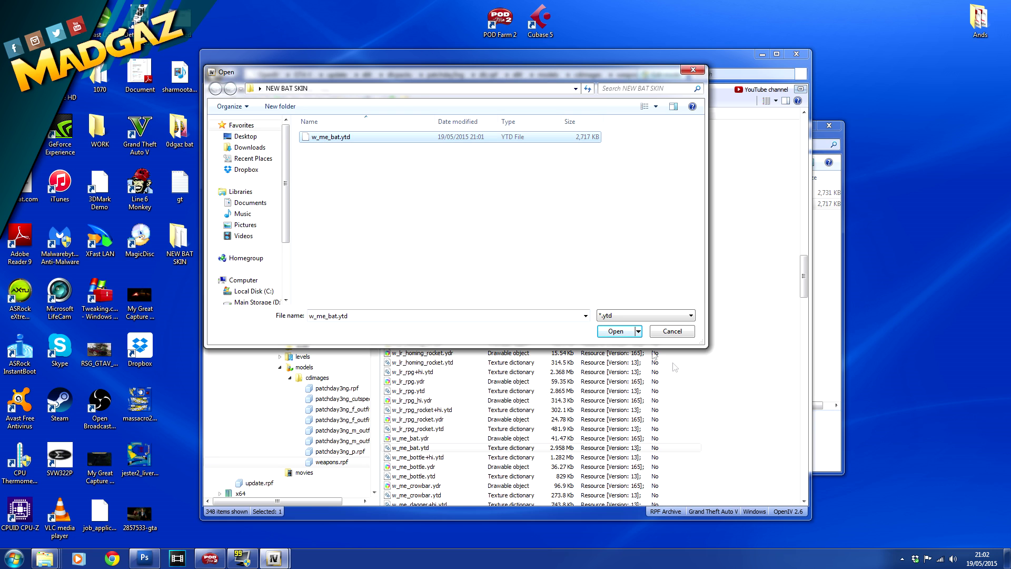
left_click(604, 333)
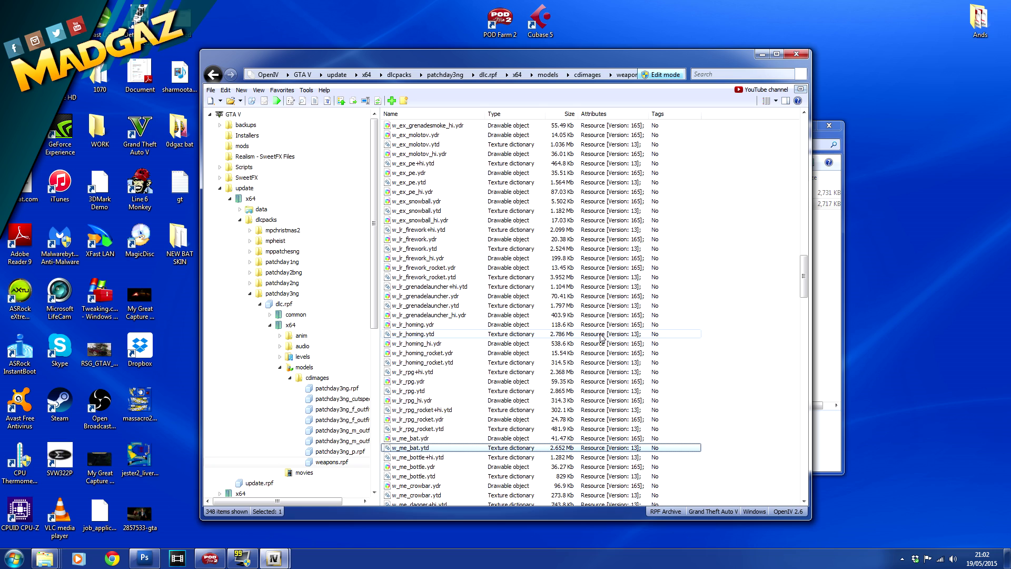
left_click(602, 343)
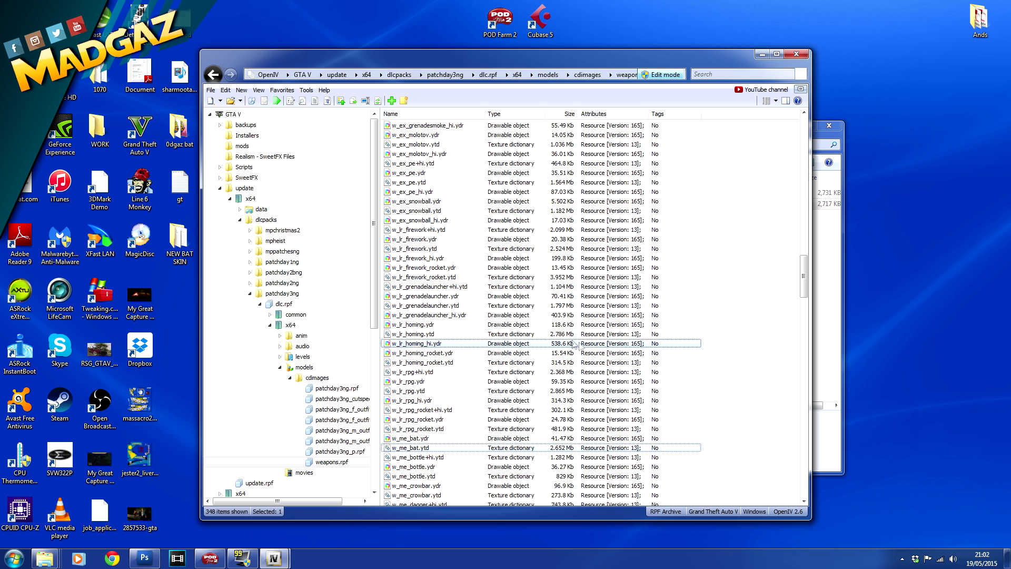
left_click(666, 75)
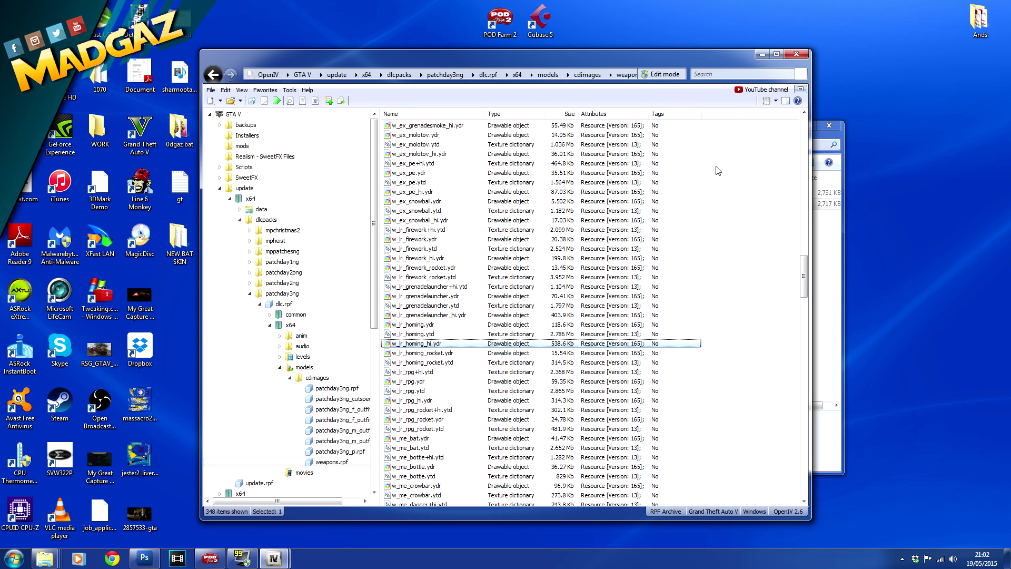